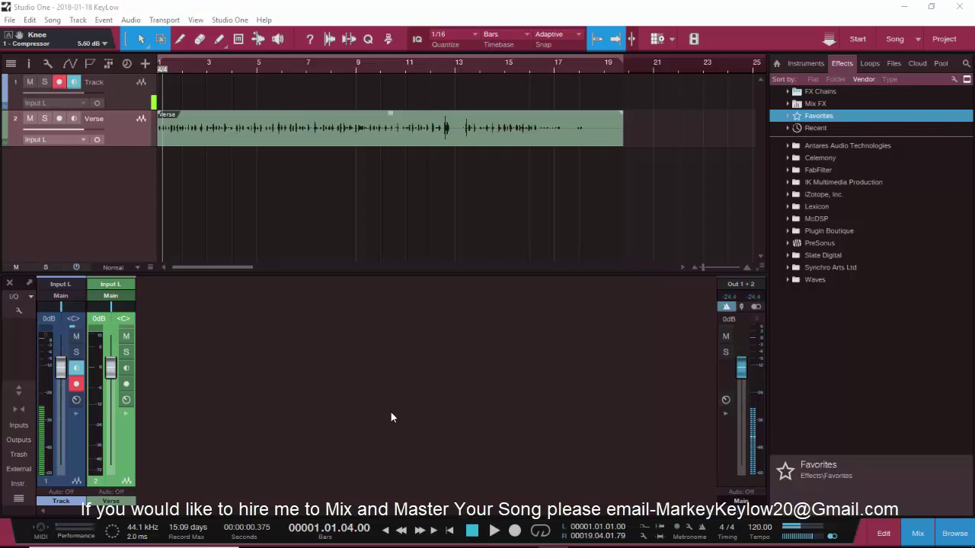
Step: Expand the Verse channel strip's Inserts/Sends panel in the Console
click(127, 419)
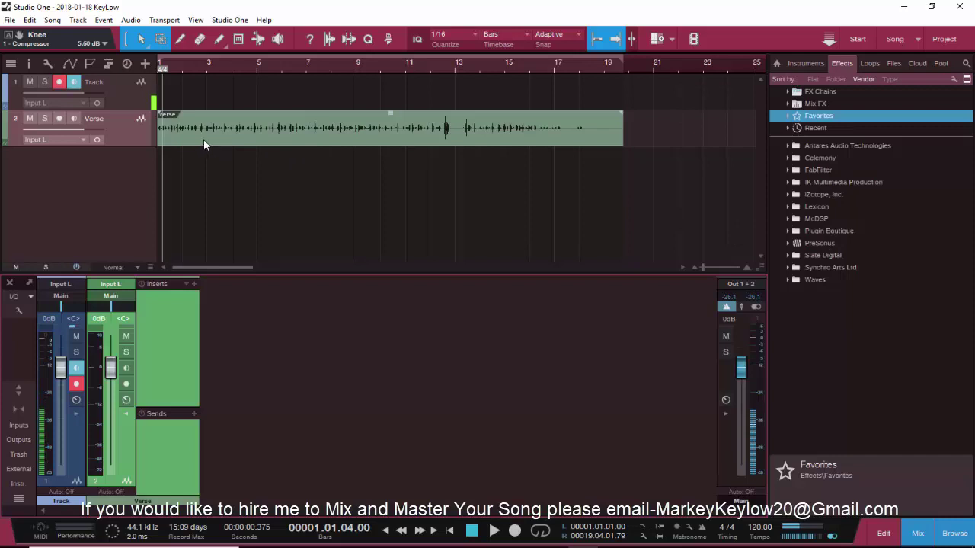
Step: Play the song briefly, then drag Compressor from Favorites onto the Verse inserts
key(space)
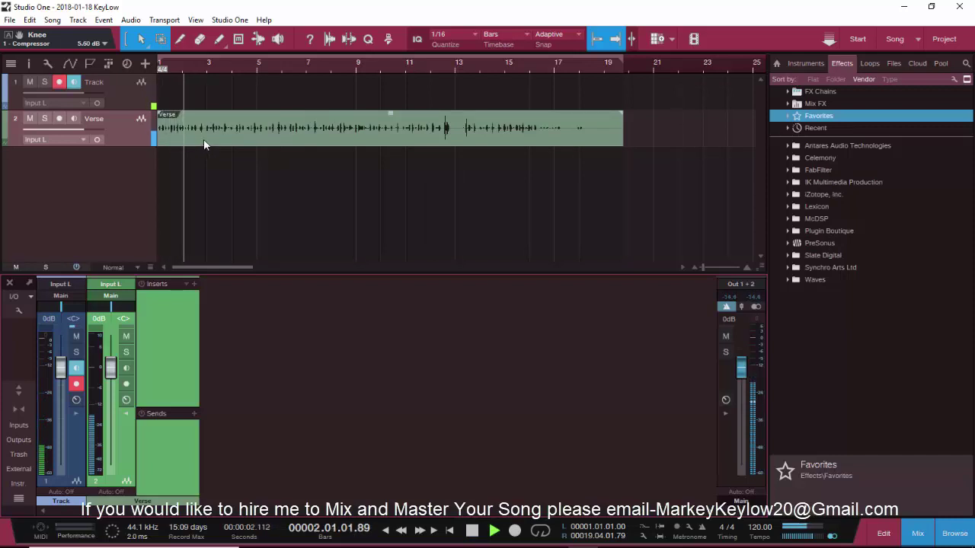
key(space)
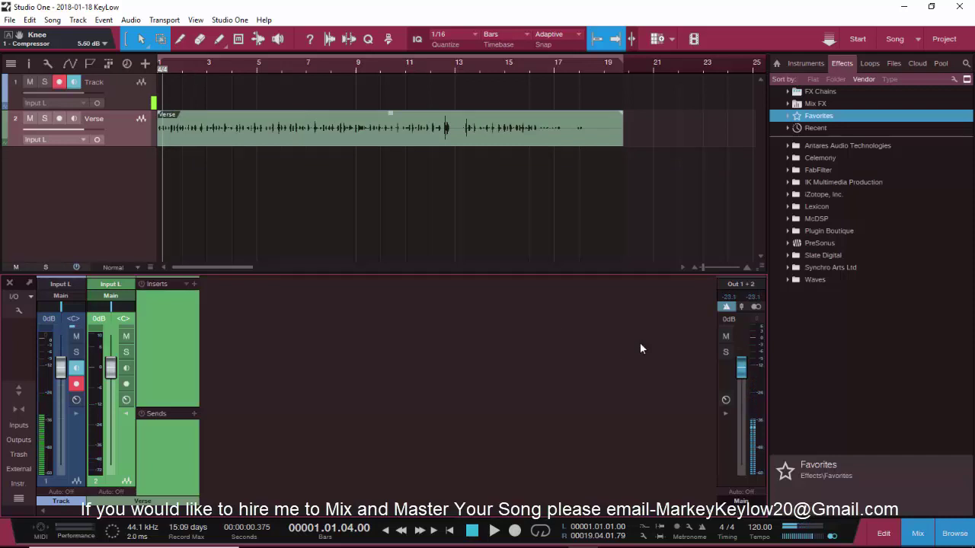
click(822, 118)
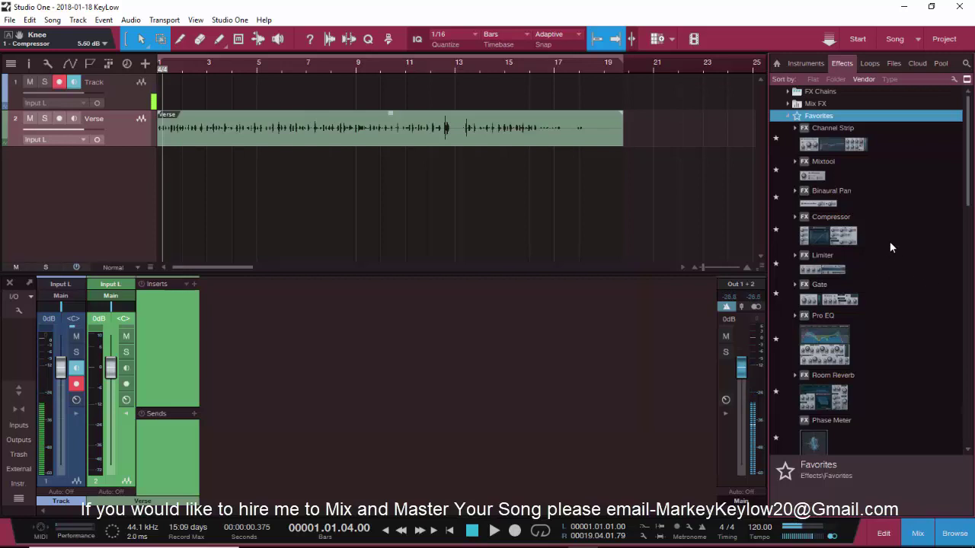
drag(823, 236, 146, 314)
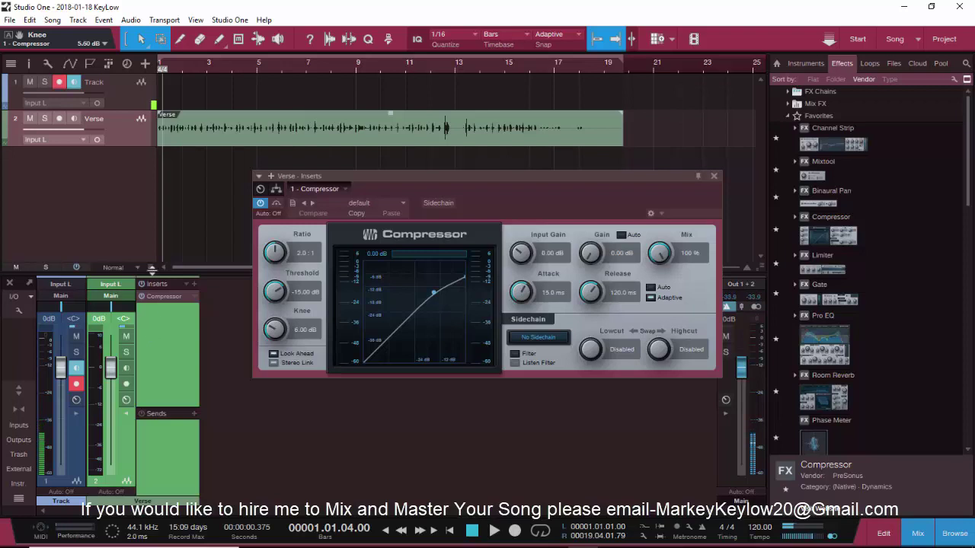
Step: Load the Compressor's Male Vox 2 preset from the Vocals folder and start playback
click(375, 203)
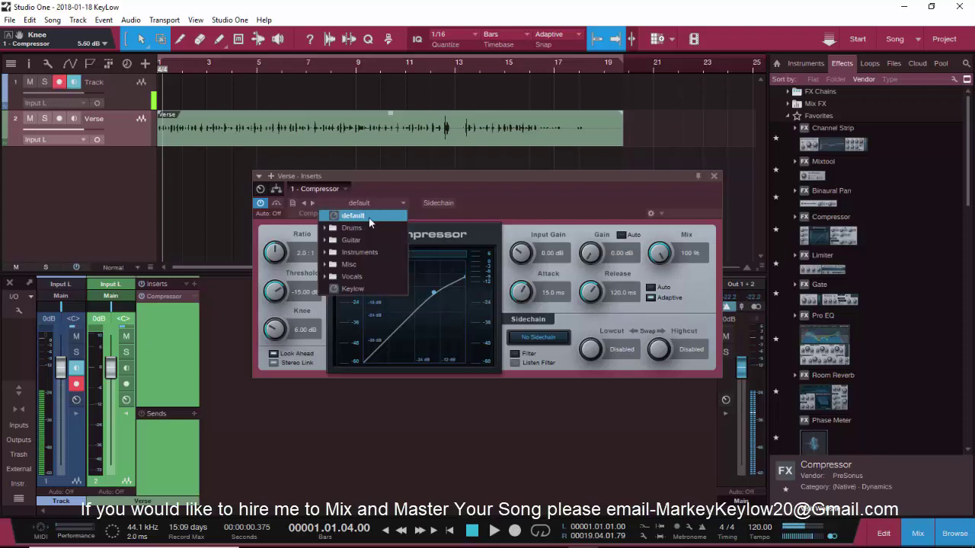
click(357, 278)
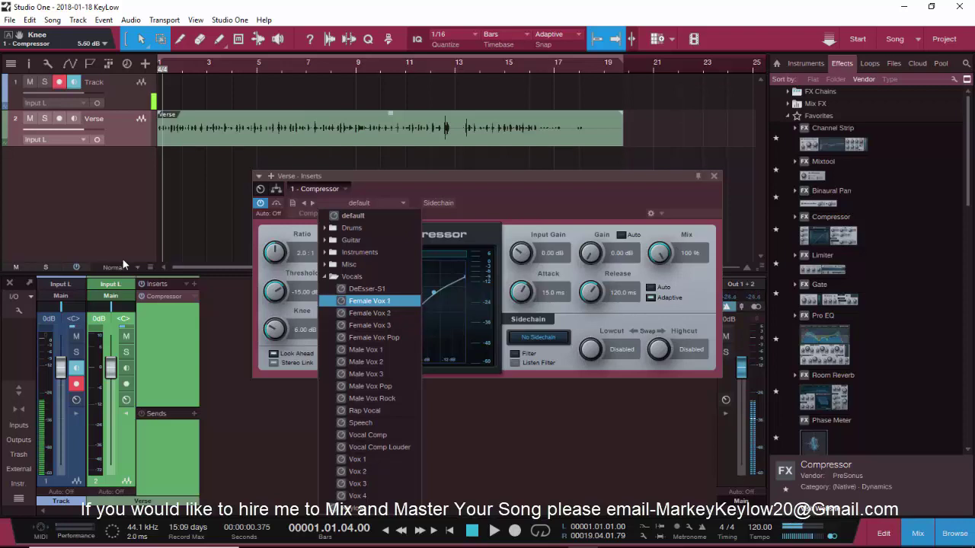
key(Up)
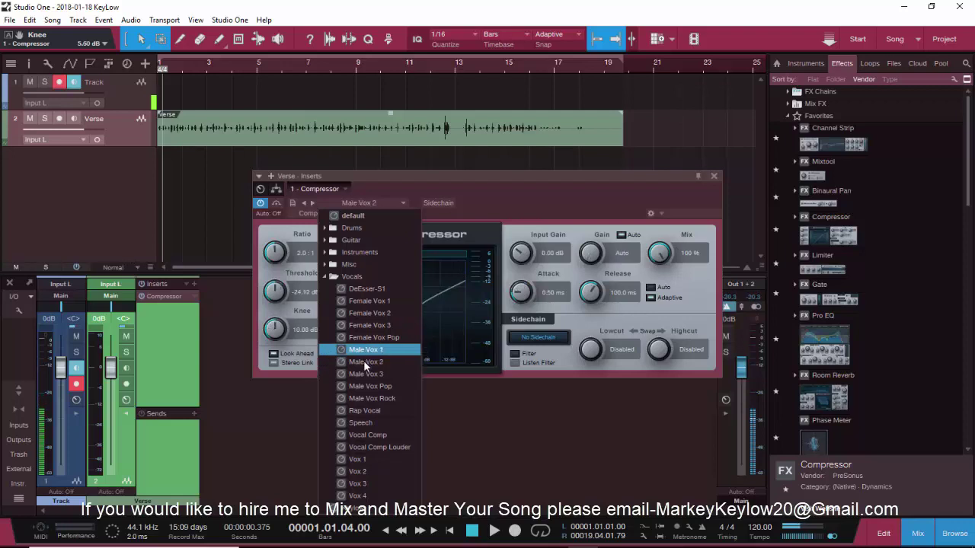
click(503, 205)
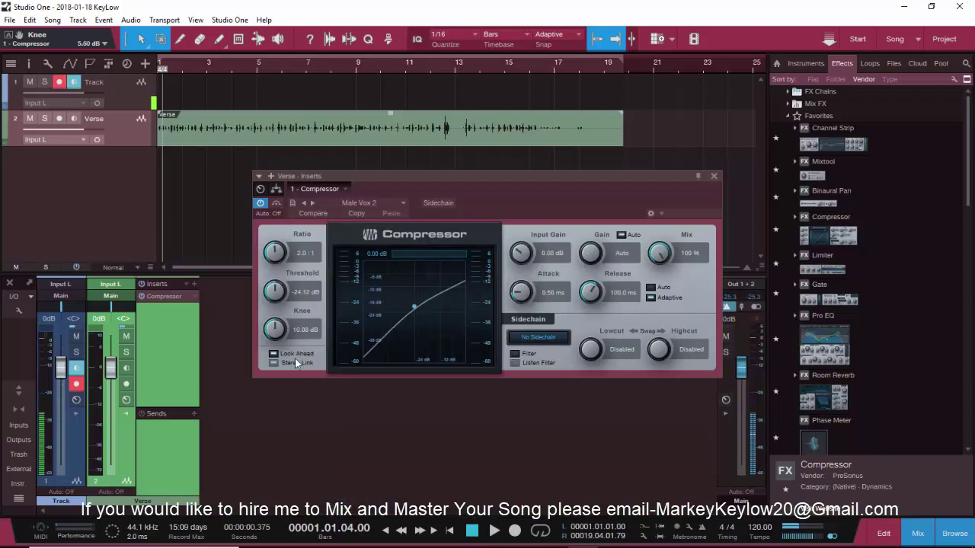
key(space)
Step: Audition Male Vox Pop, Speech and Male Vox 3, then settle on Rap Vocal
click(371, 202)
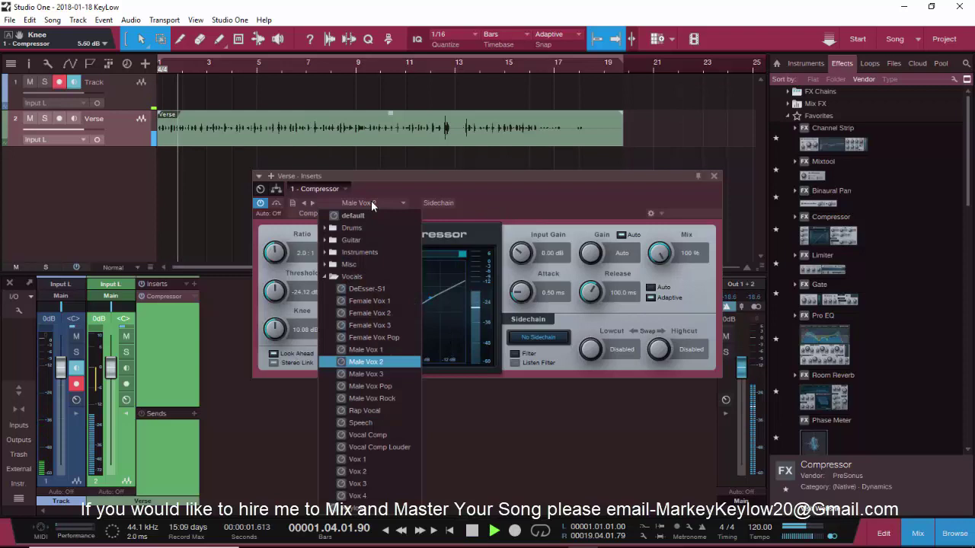
key(Down)
key(Down)
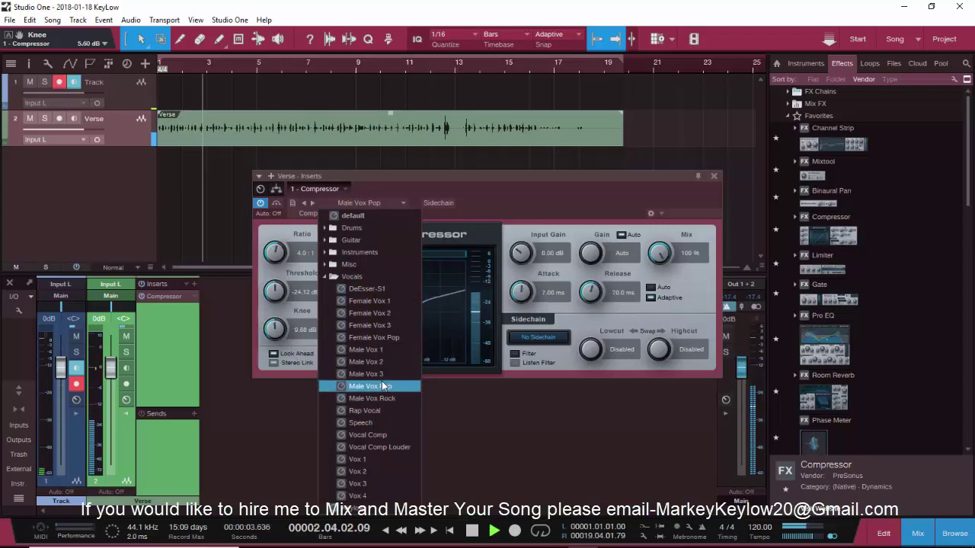
click(372, 411)
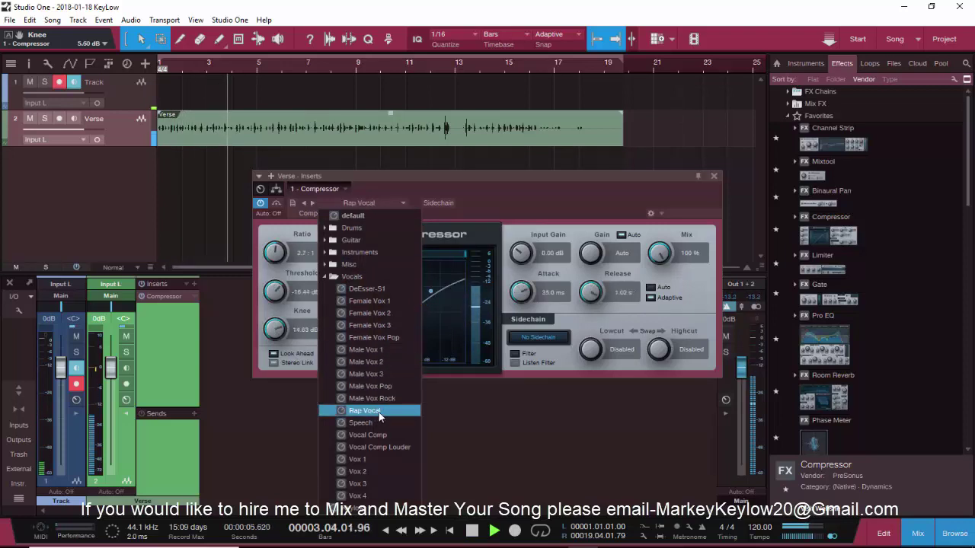
click(365, 423)
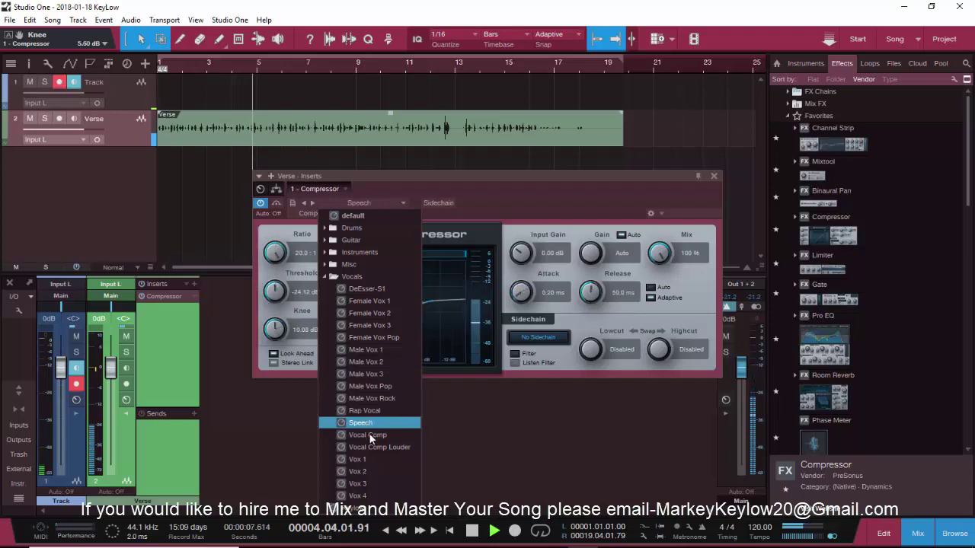
click(375, 383)
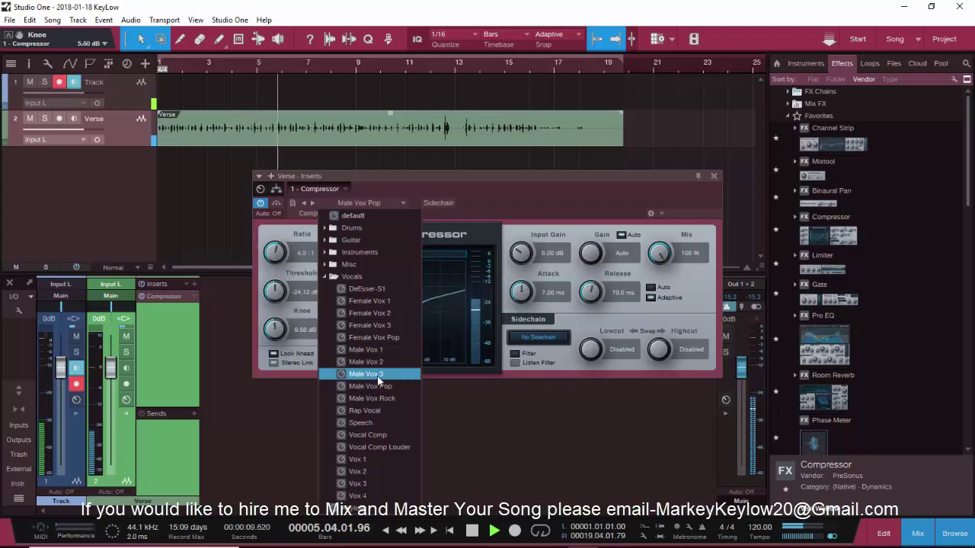
click(366, 374)
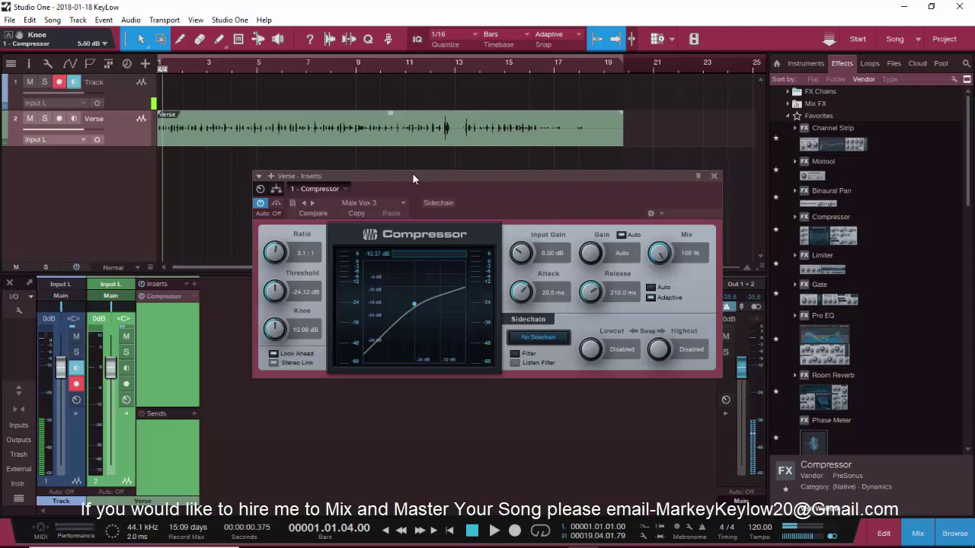
click(370, 202)
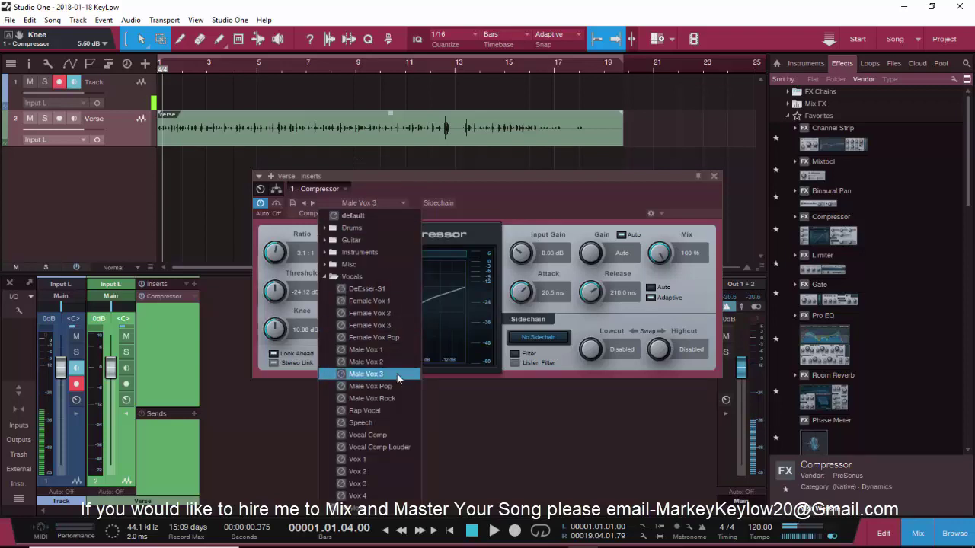
click(382, 413)
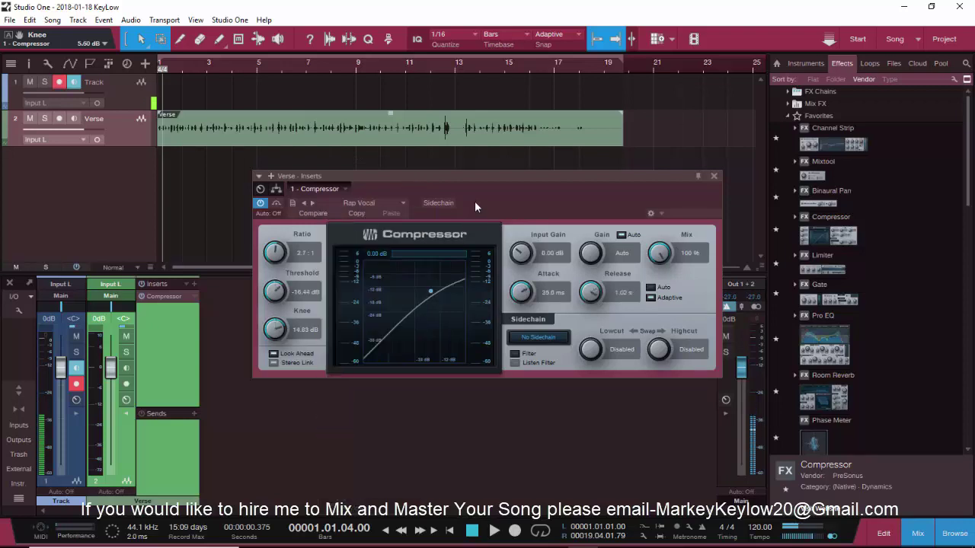
Step: Play the Rap Vocal sound from the start, then load the Keylow preset
key(space)
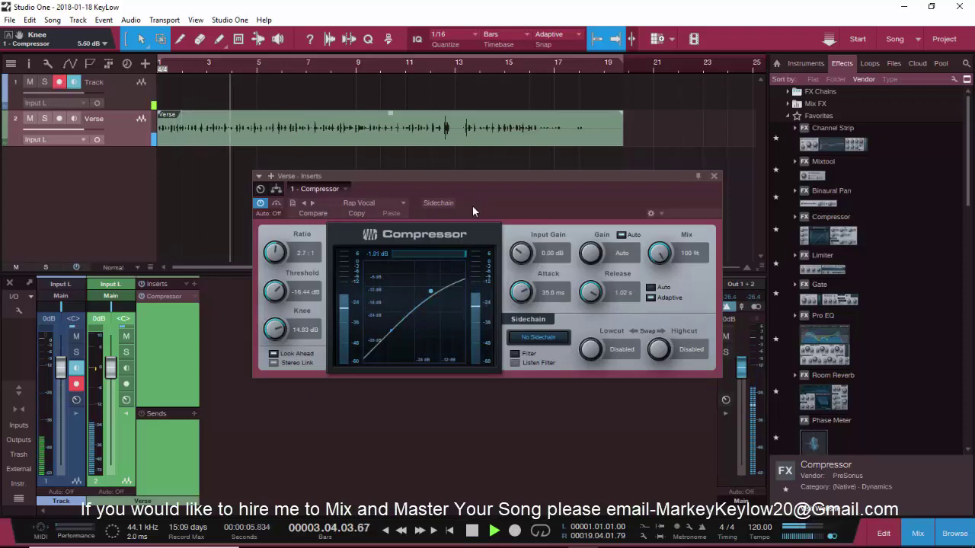
key(comma)
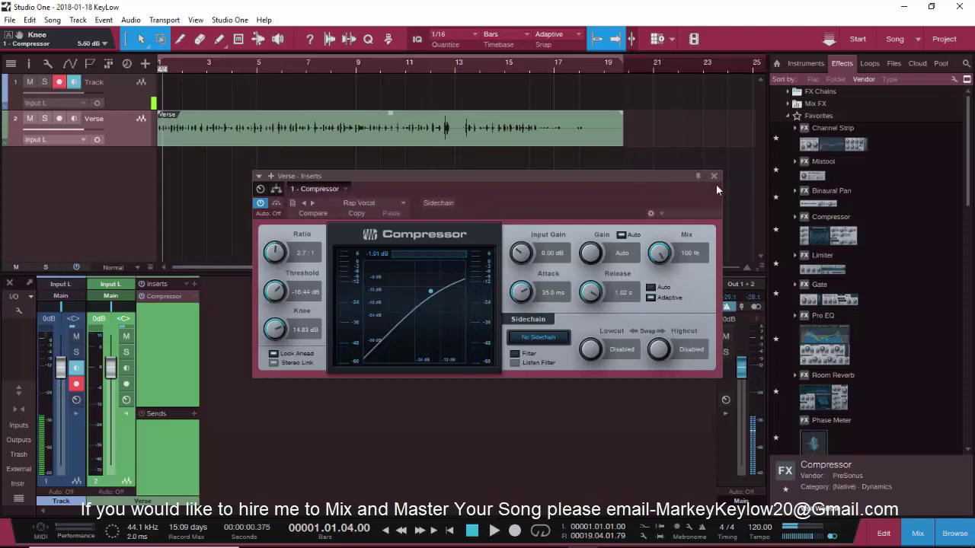
click(364, 205)
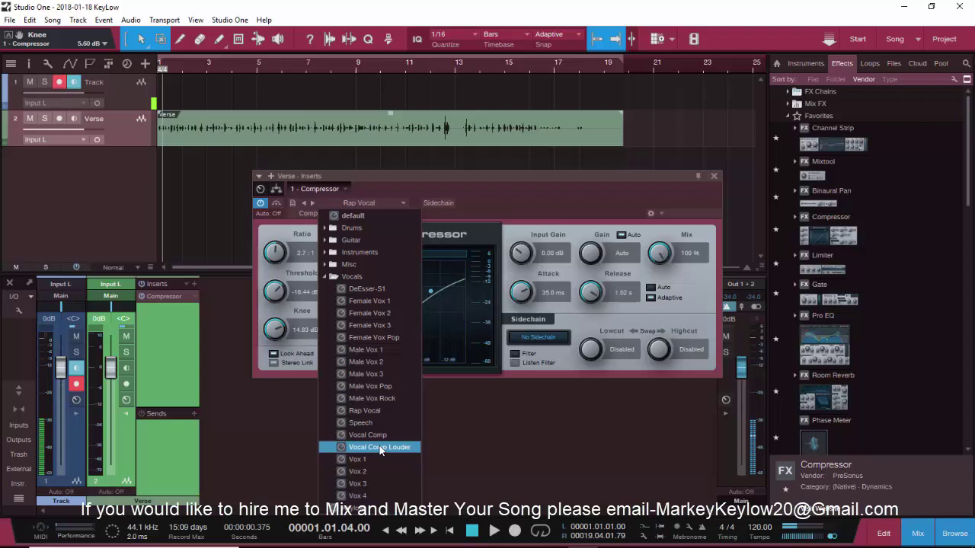
click(358, 507)
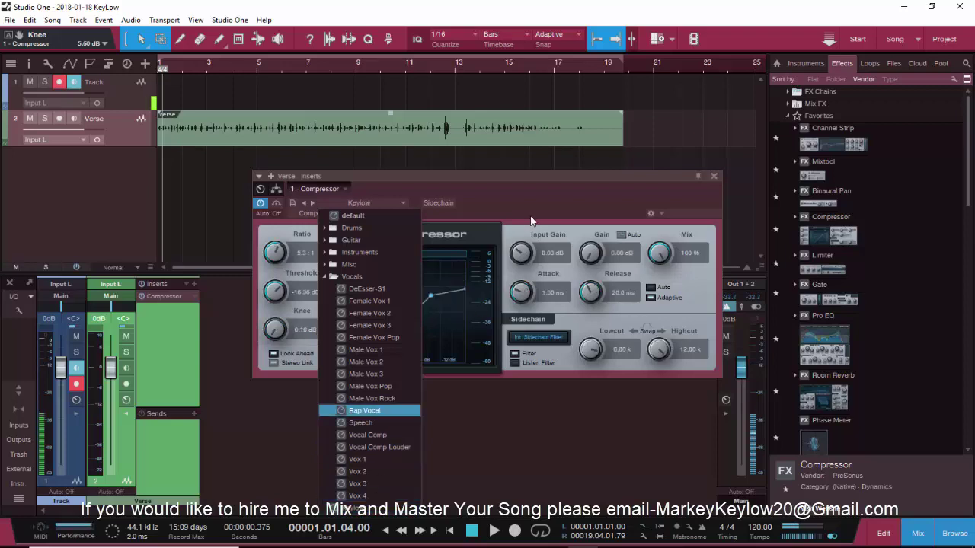
Step: Audition the Keylow preset and close the Compressor plugin window
key(space)
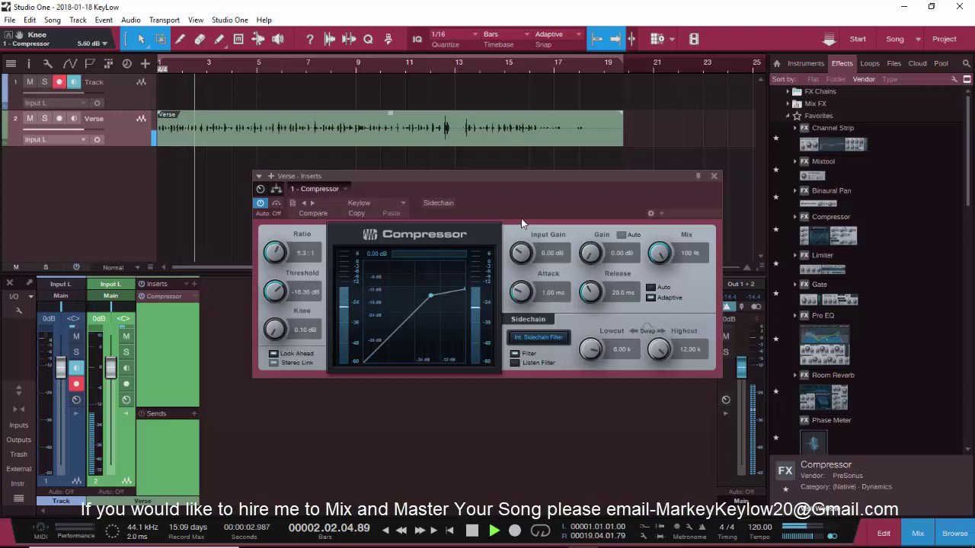
key(space)
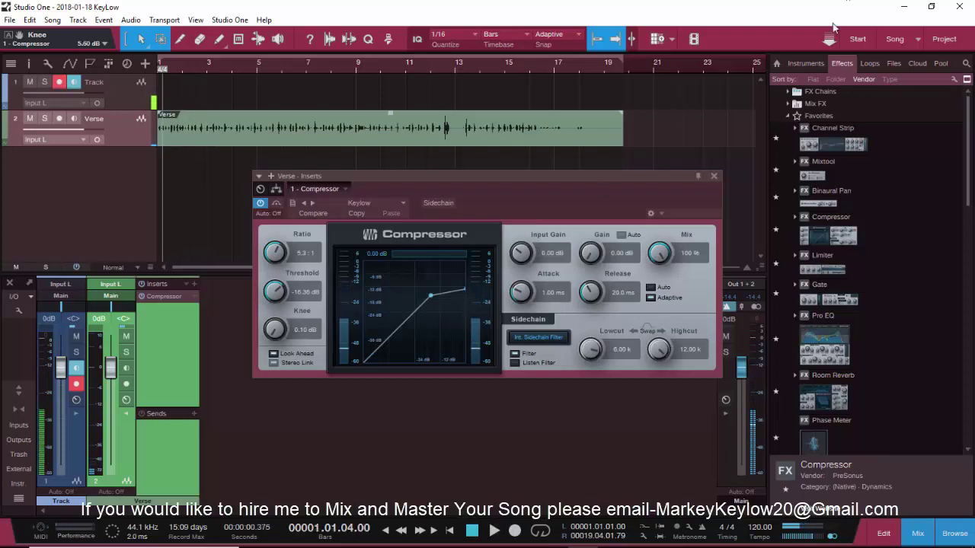
click(714, 177)
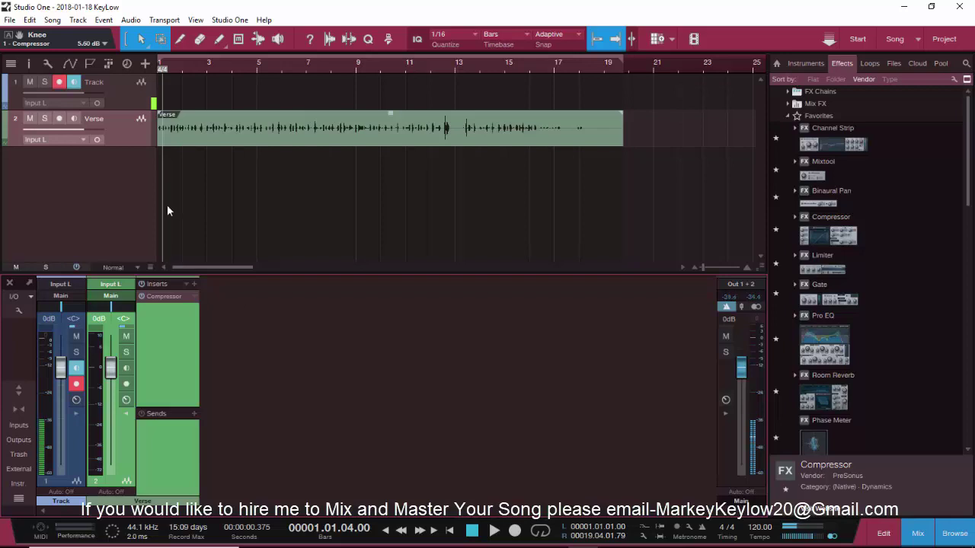
double_click(164, 293)
click(396, 203)
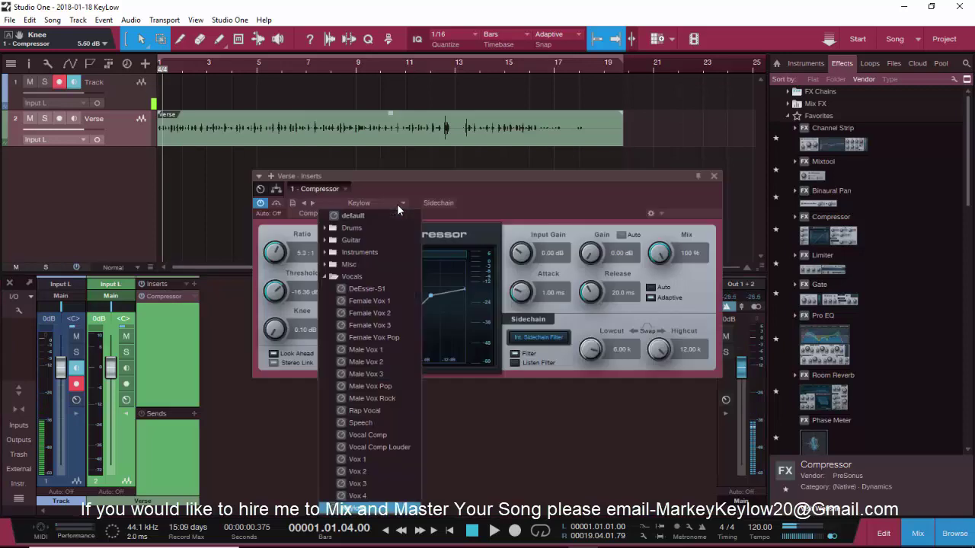
click(351, 276)
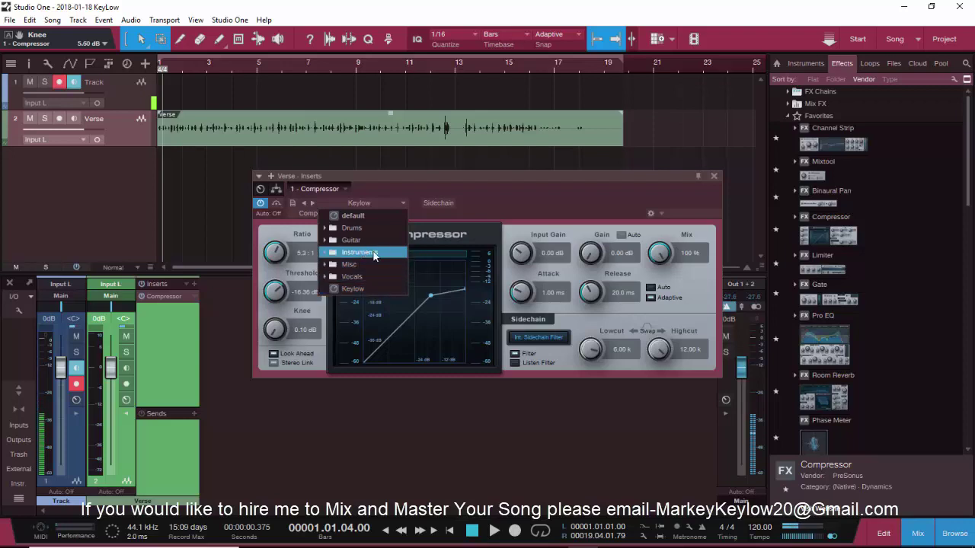
click(362, 252)
click(360, 253)
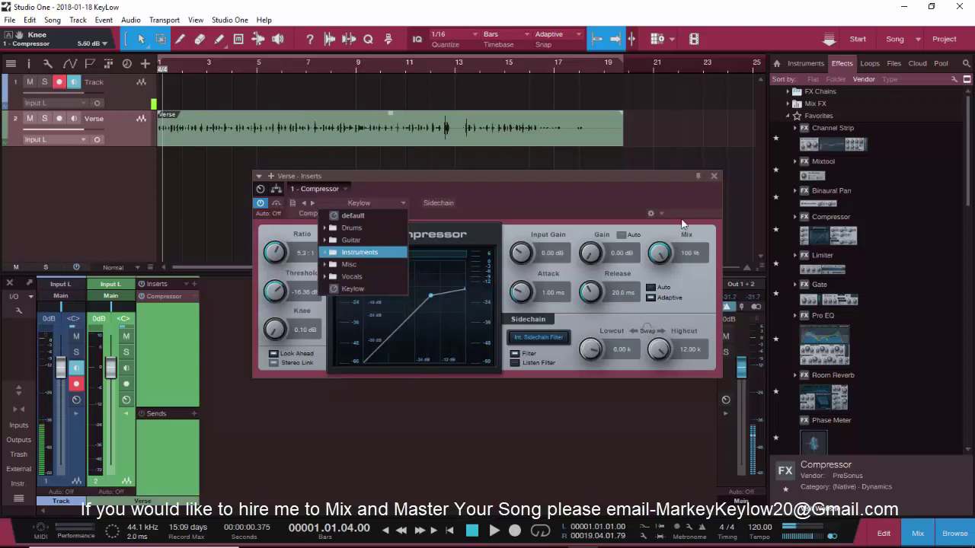
click(714, 177)
click(712, 177)
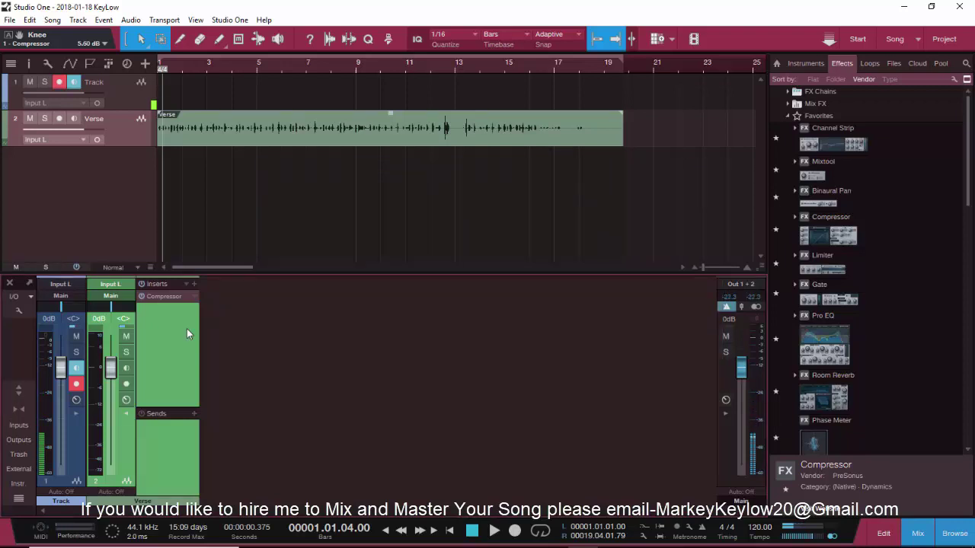
Step: Remove the Compressor insert from Verse and browse the insert FX chain presets
right_click(154, 296)
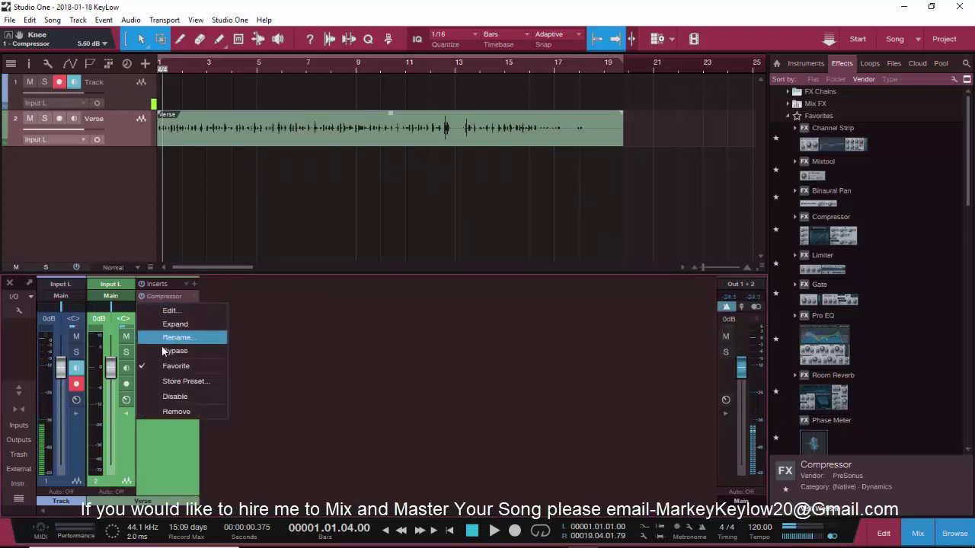
click(171, 411)
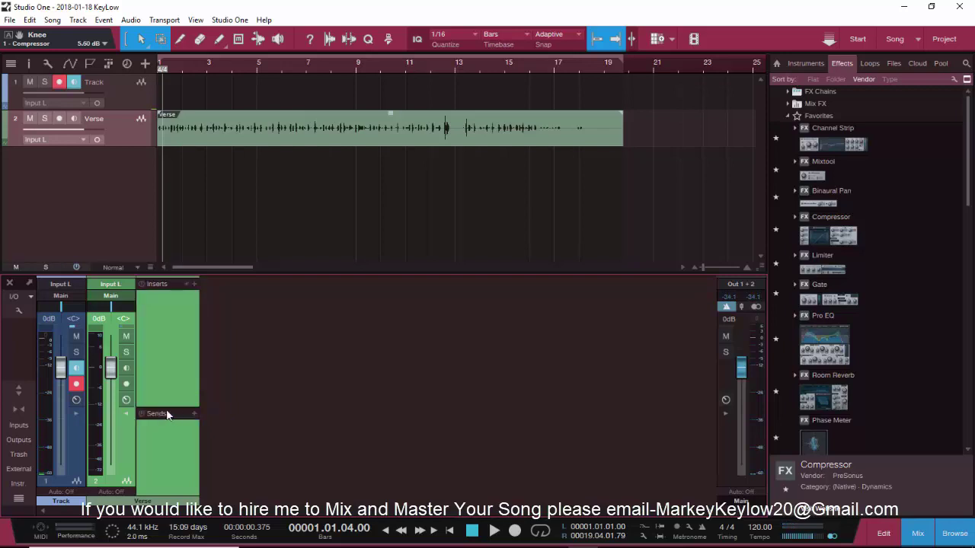
click(187, 285)
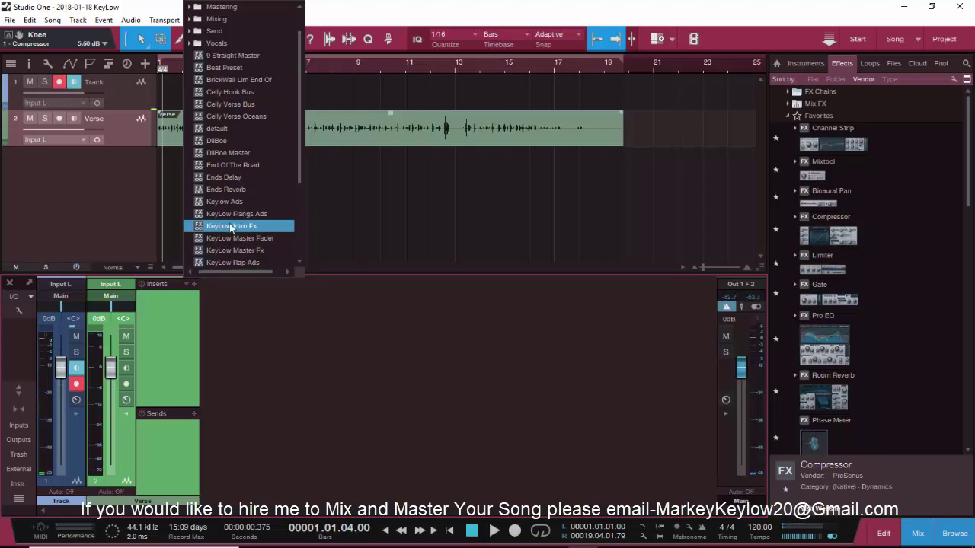
scroll(237, 200, down, 1)
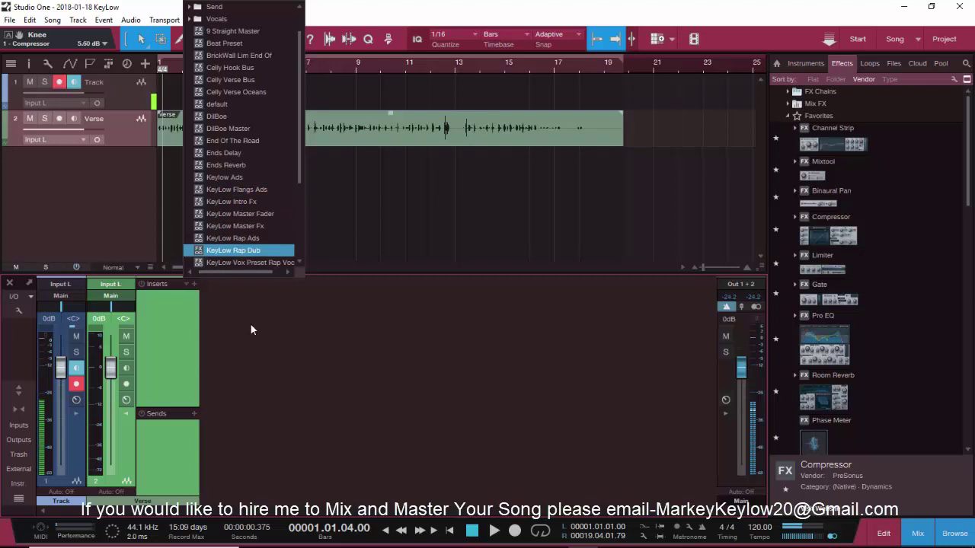
click(261, 332)
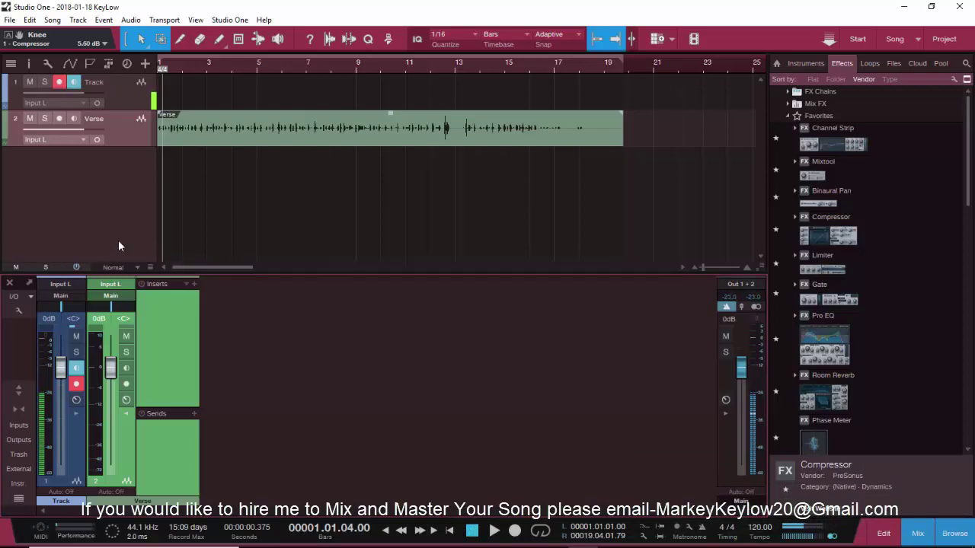
click(192, 284)
scroll(228, 228, down, 2)
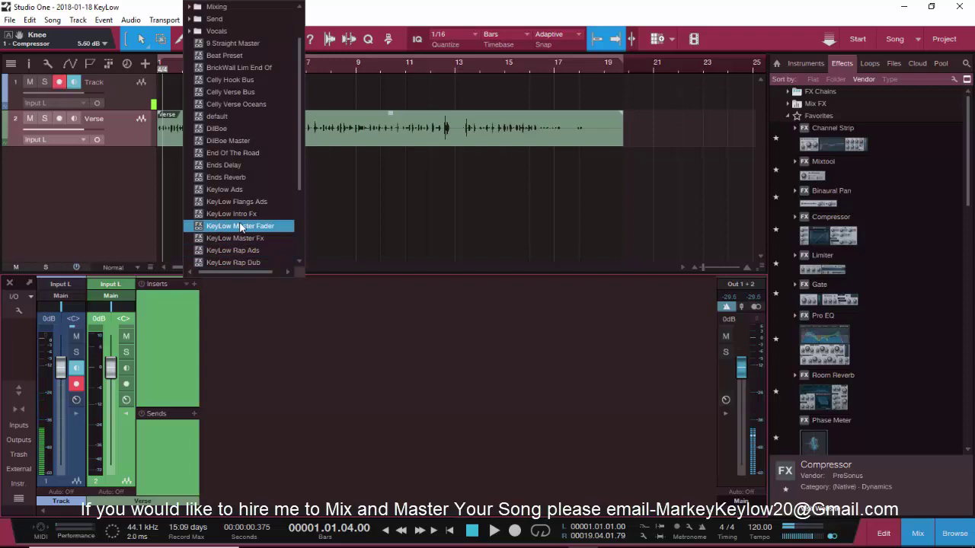
scroll(243, 232, down, 2)
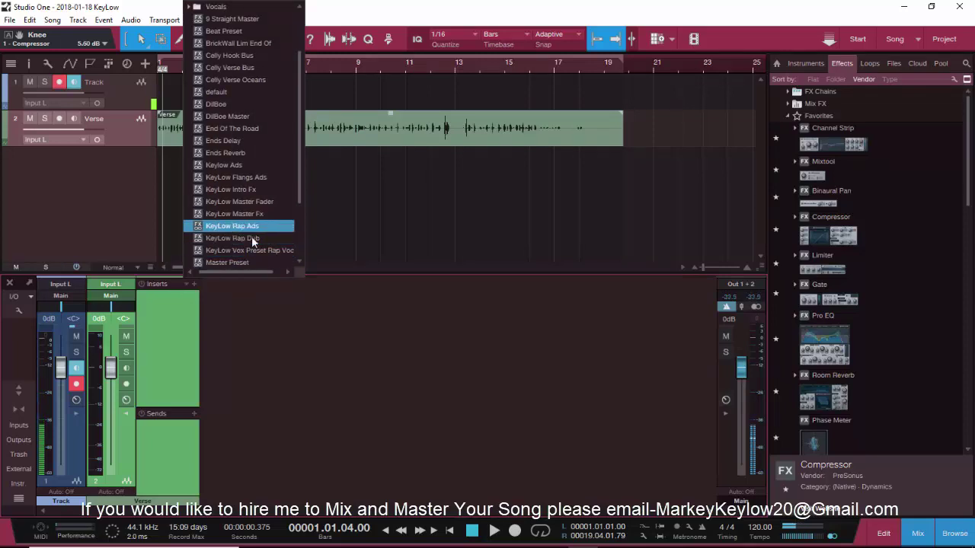
scroll(243, 256, down, 2)
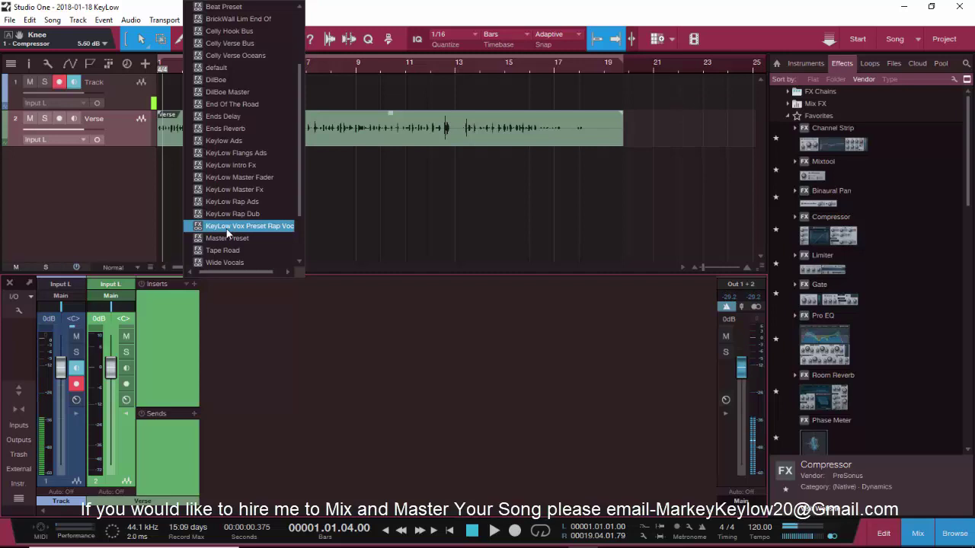
Step: Load the 'KeyLow Vox Preset Rap Voc' chain, then remove its KramerTape insert
click(226, 227)
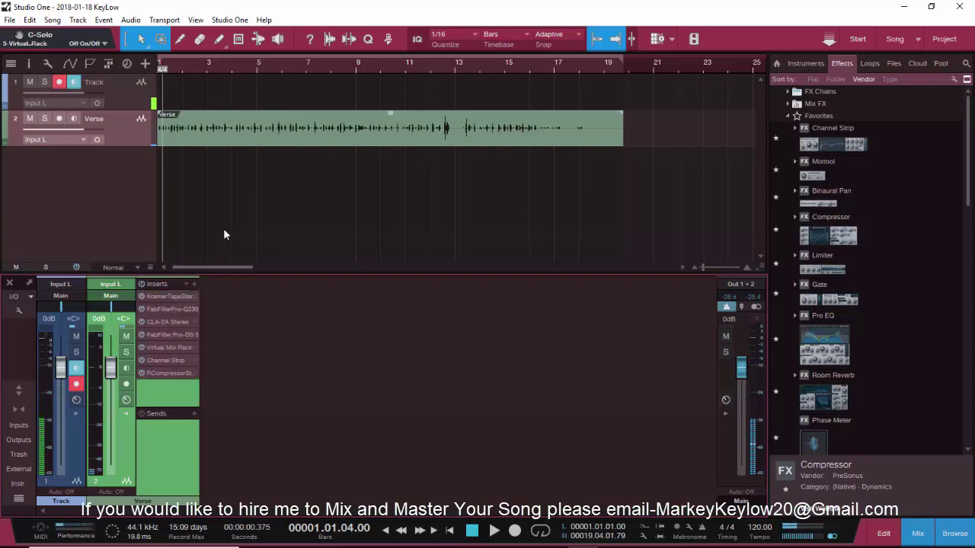
right_click(156, 295)
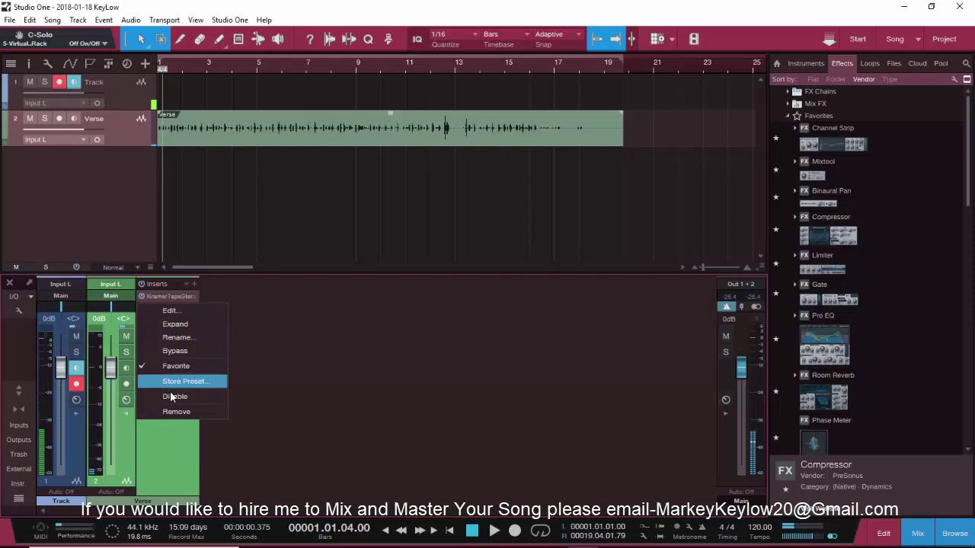
click(175, 412)
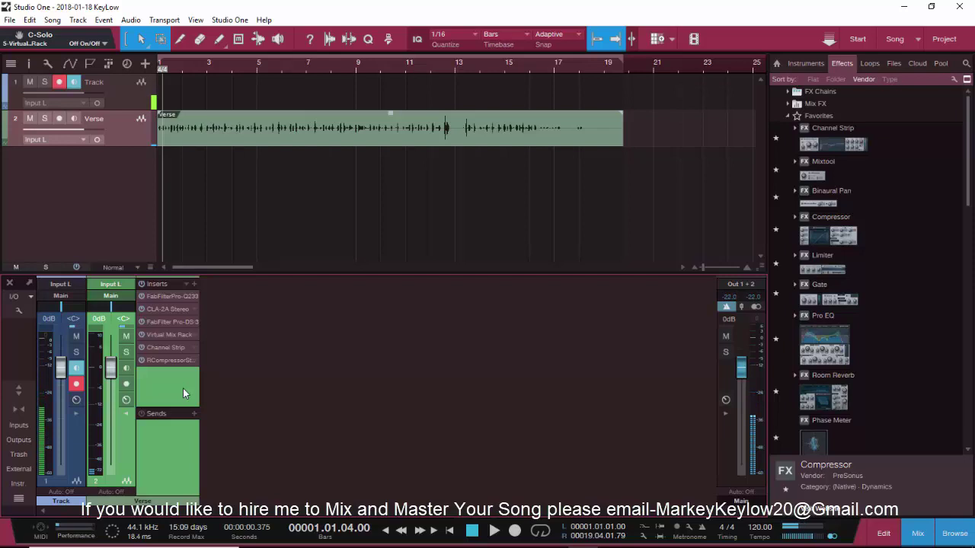
Step: Open the Pro-Q 2 and CLA-2A editors and turn the CLA-2A's Analog emulation off
double_click(183, 297)
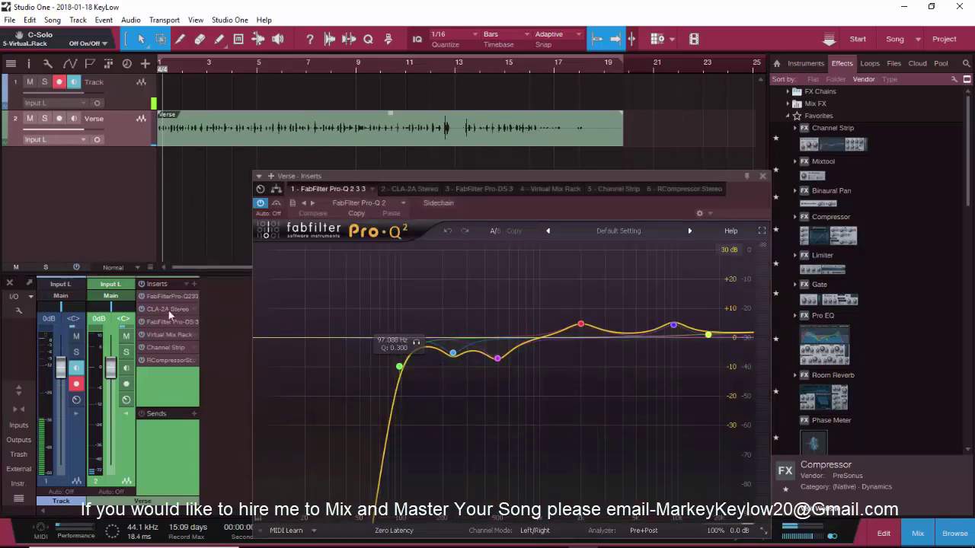
double_click(168, 310)
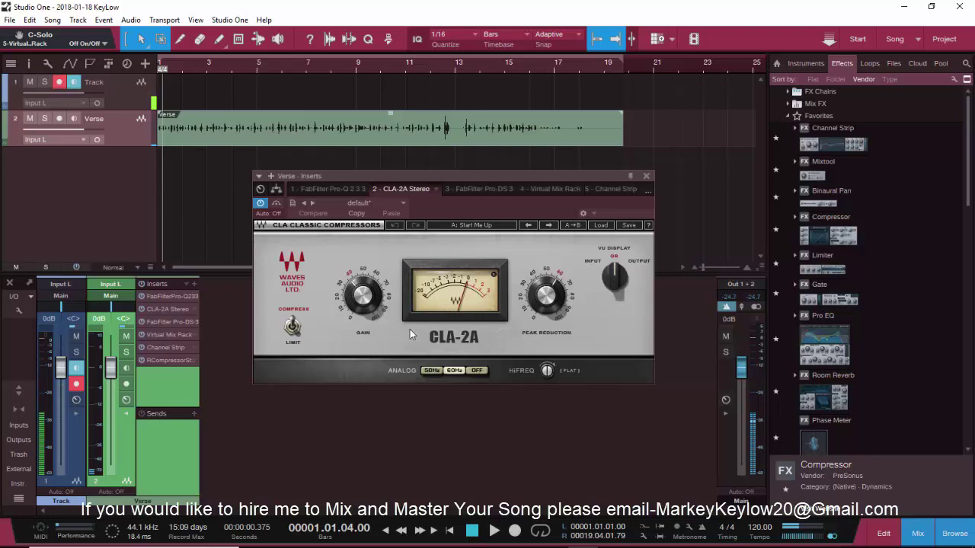
click(475, 371)
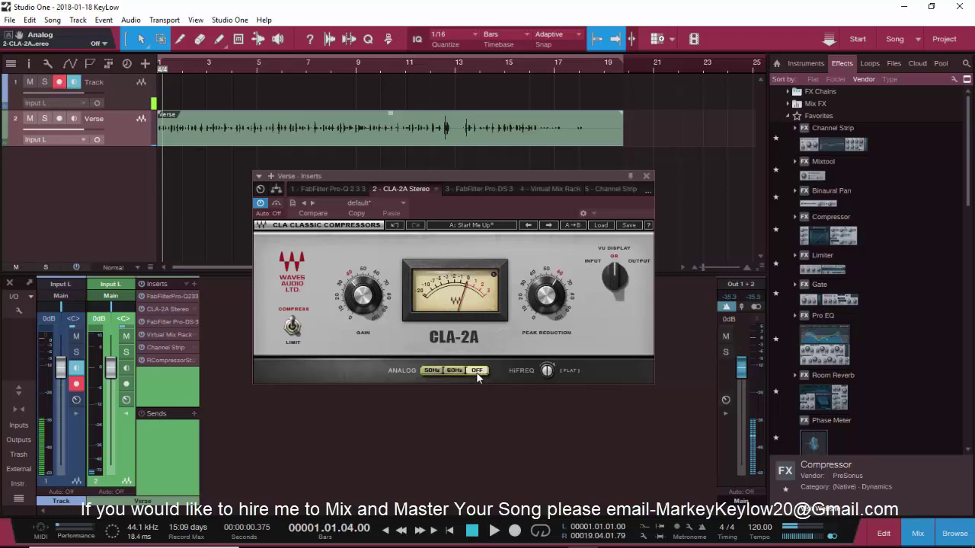
click(363, 303)
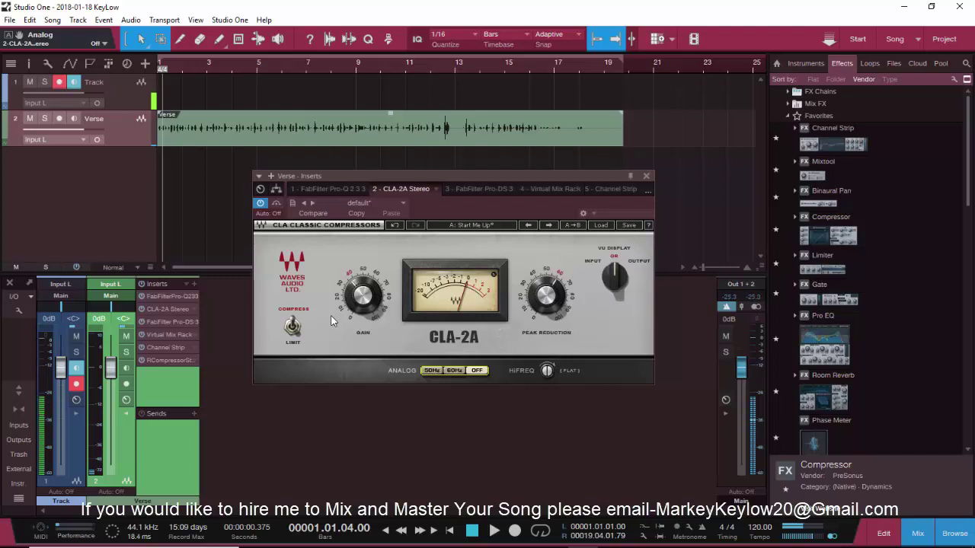
Step: Inspect Pro-DS, Virtual Mix Rack, Channel Strip and RCompressor, then close the editor
click(164, 323)
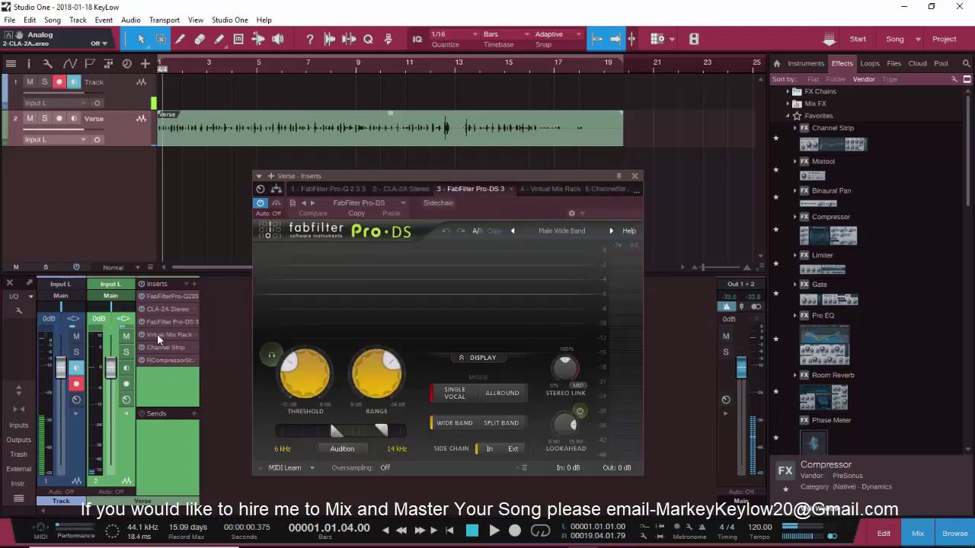
click(162, 335)
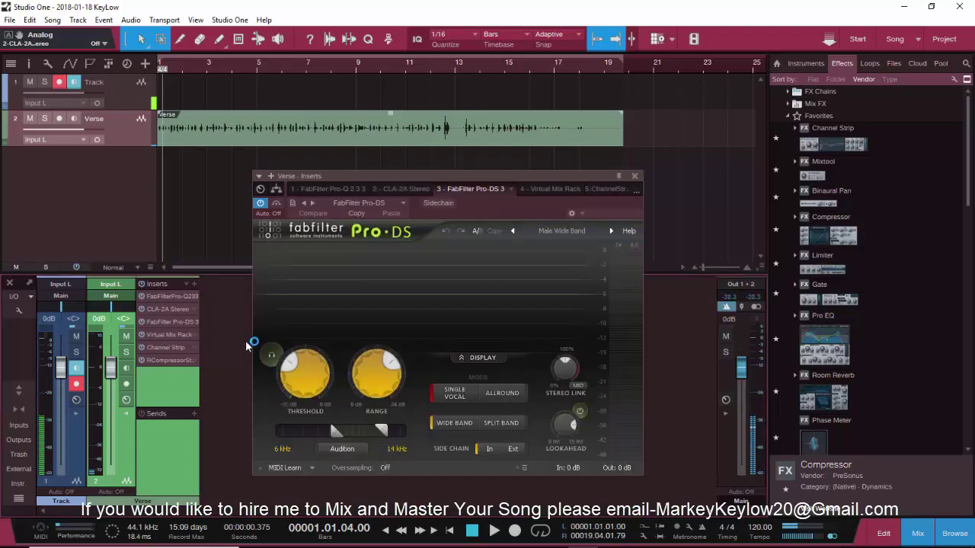
click(165, 347)
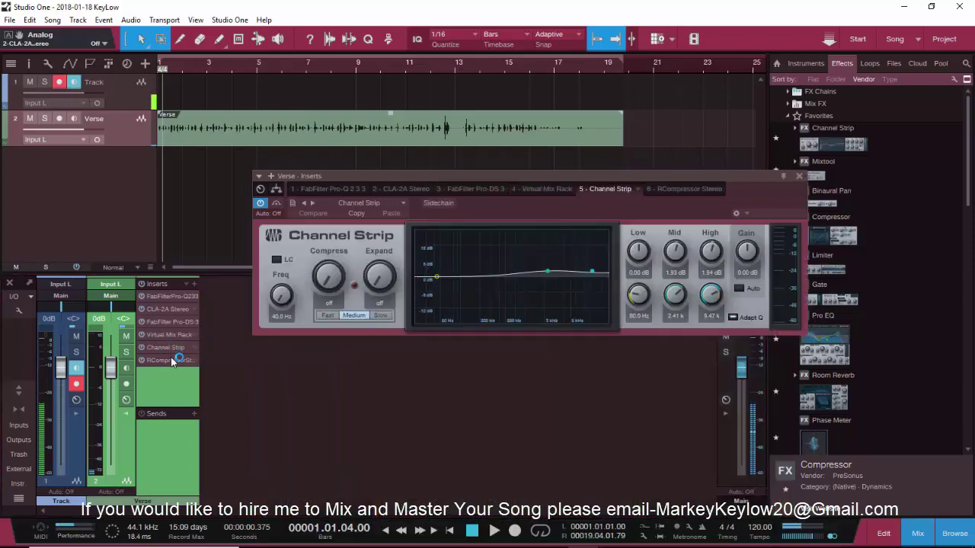
click(167, 361)
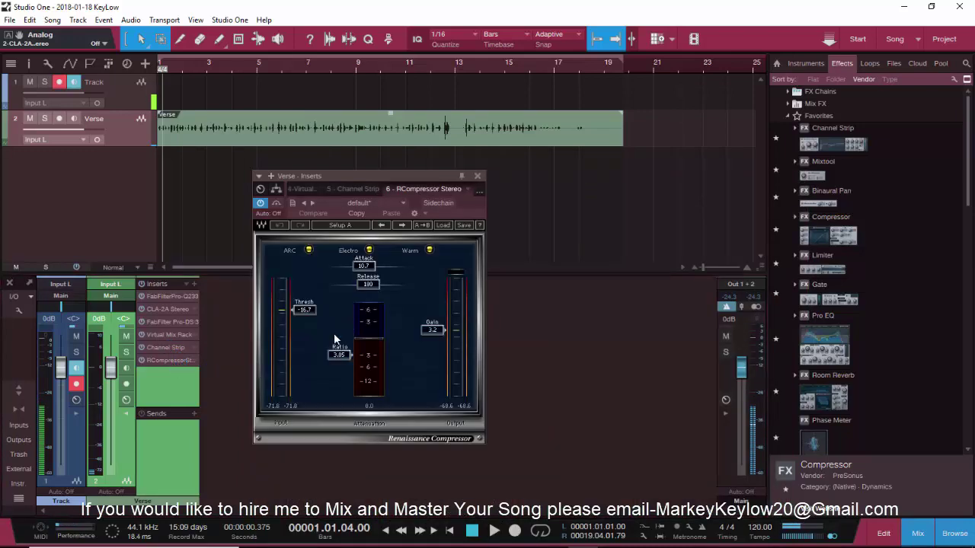
click(478, 176)
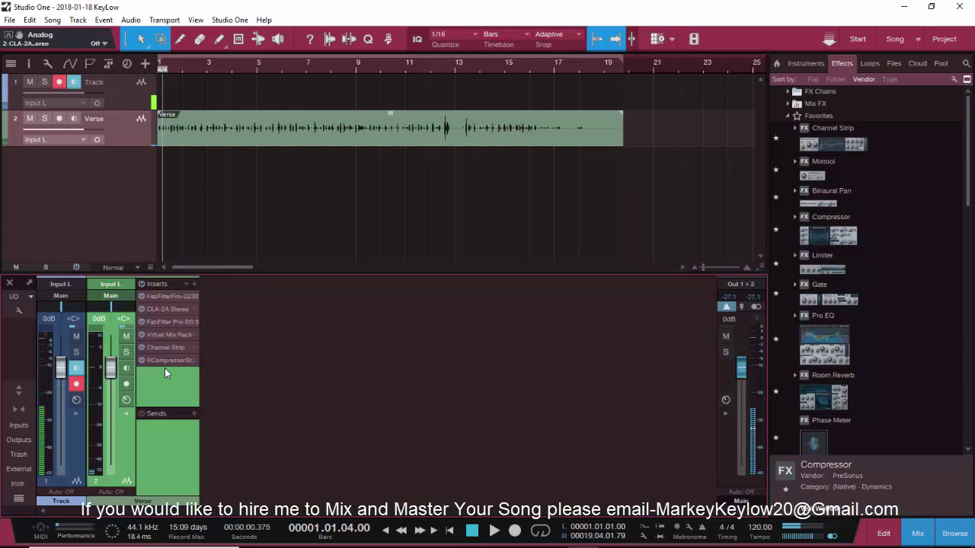
double_click(162, 299)
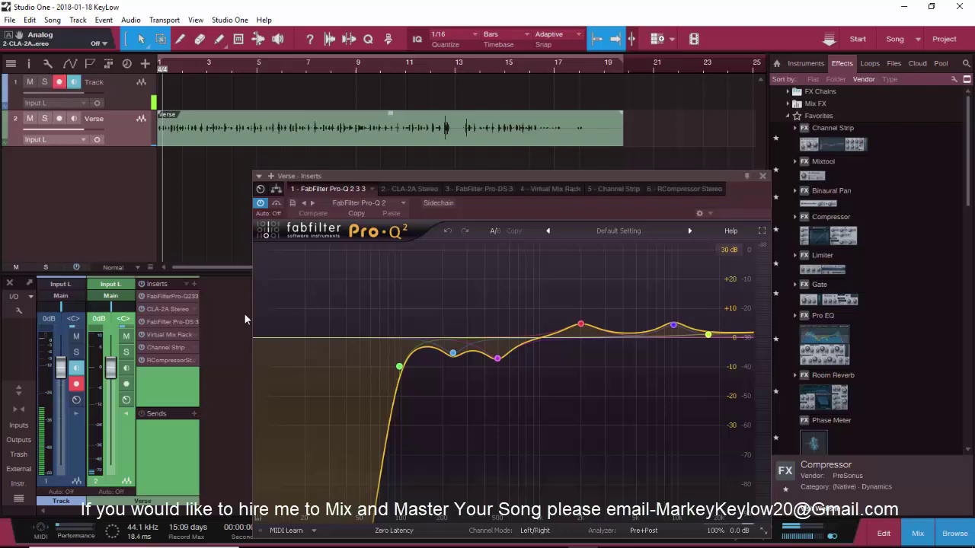
key(space)
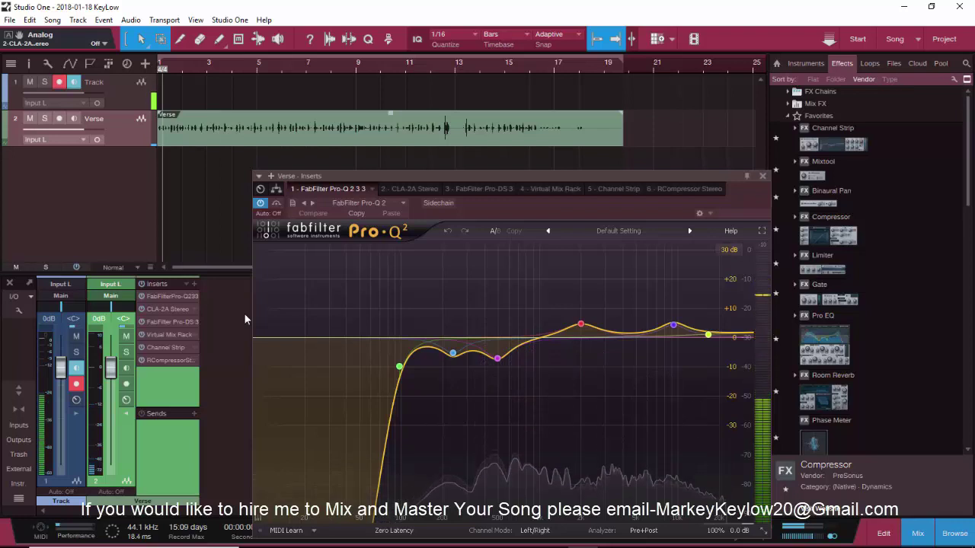
key(space)
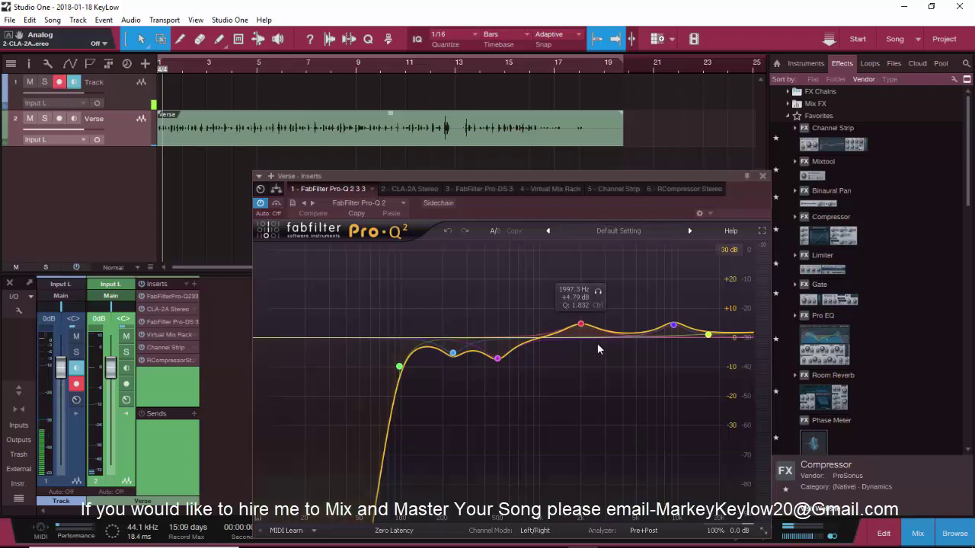
mouse_move(673, 325)
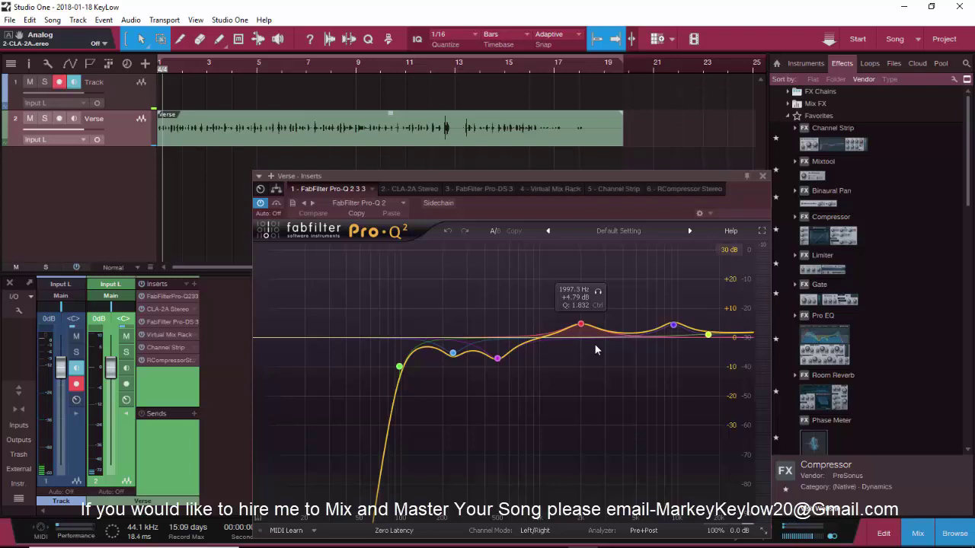
click(762, 177)
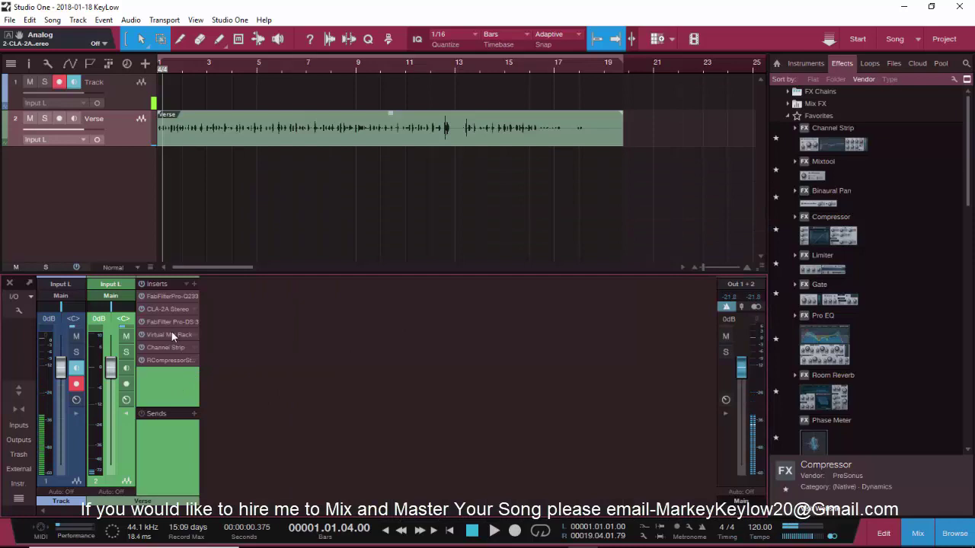
Step: Try the KeyLow Master Fader, Tape Road and Ends Reverb chains, dismissing an installation error
click(186, 284)
scroll(228, 229, down, 1)
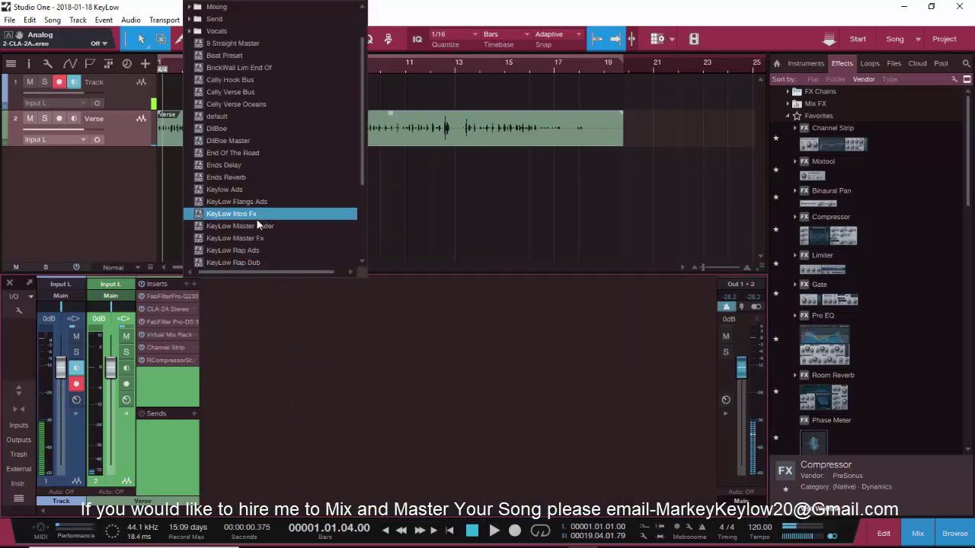
click(256, 226)
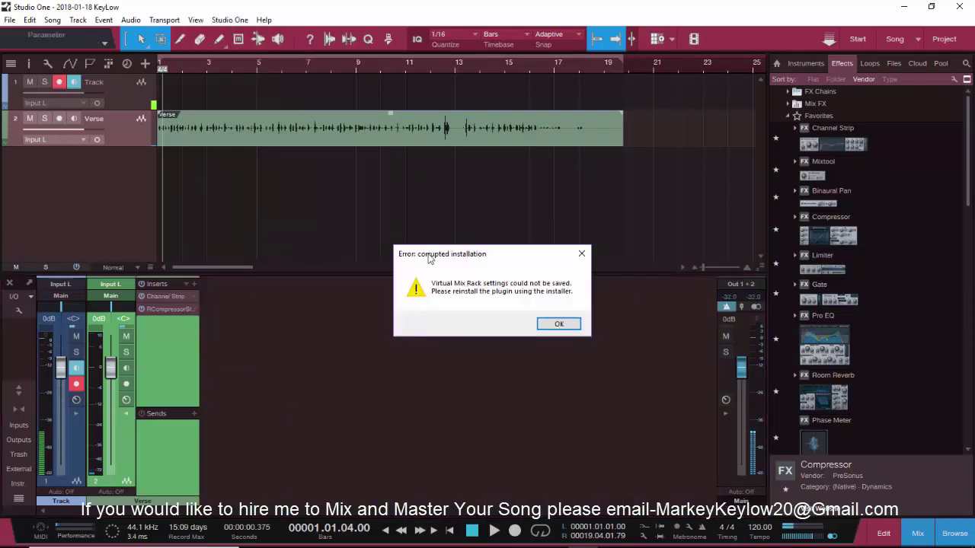
click(559, 324)
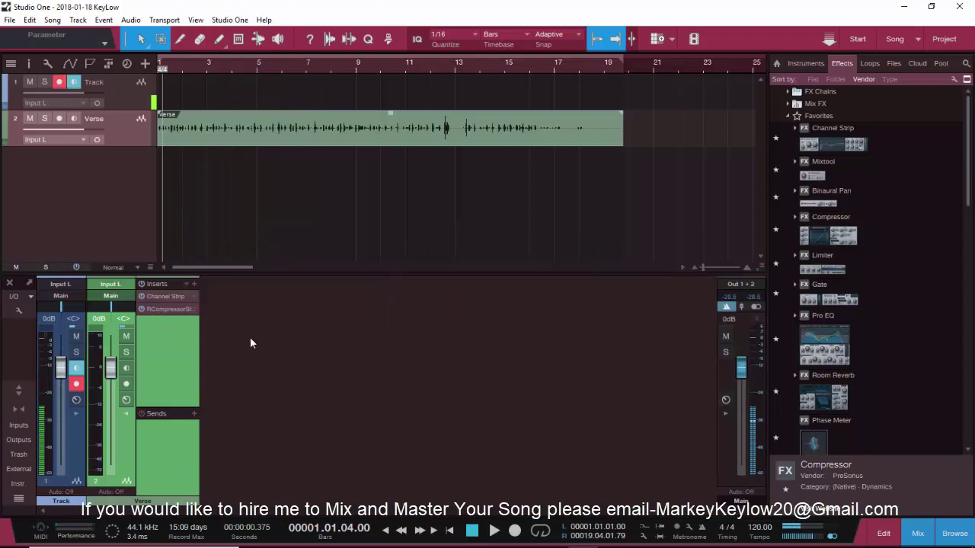
click(188, 284)
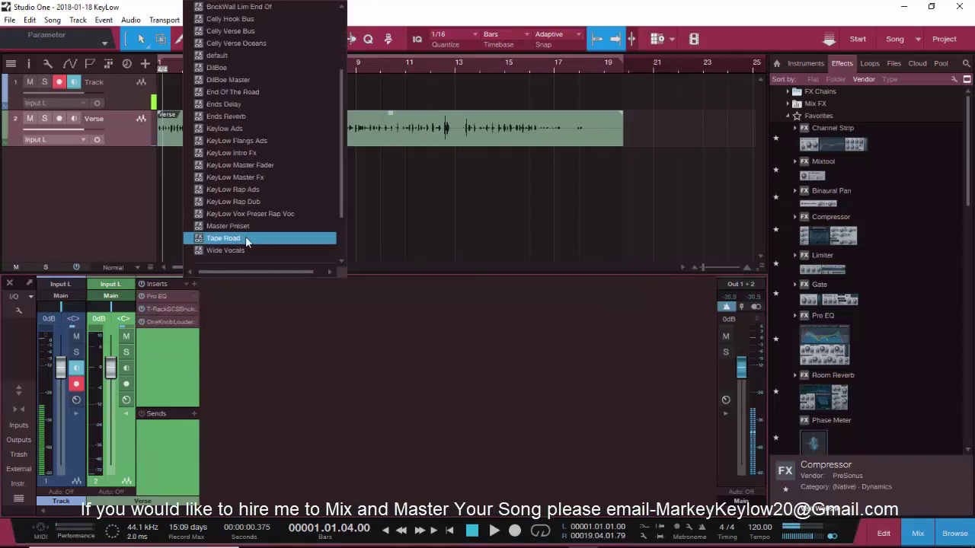
click(244, 236)
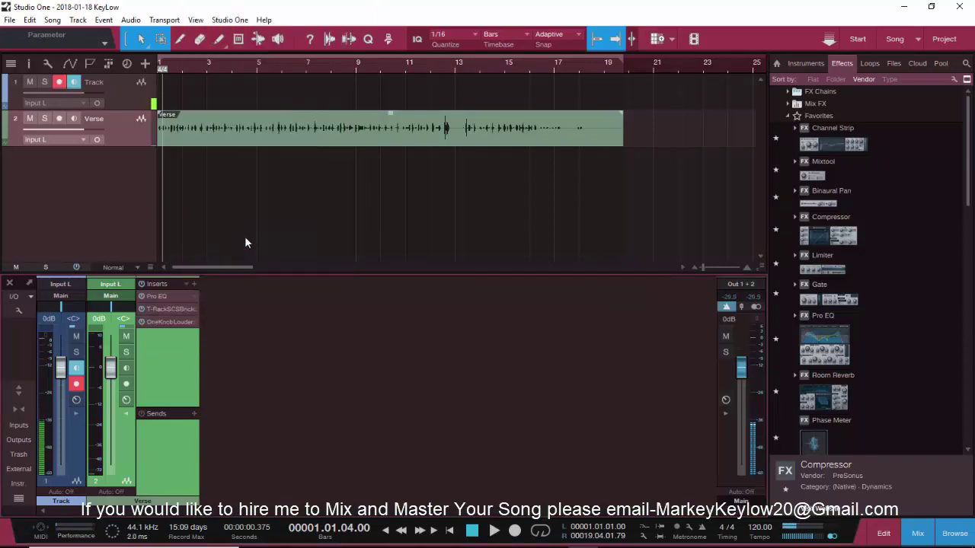
click(186, 283)
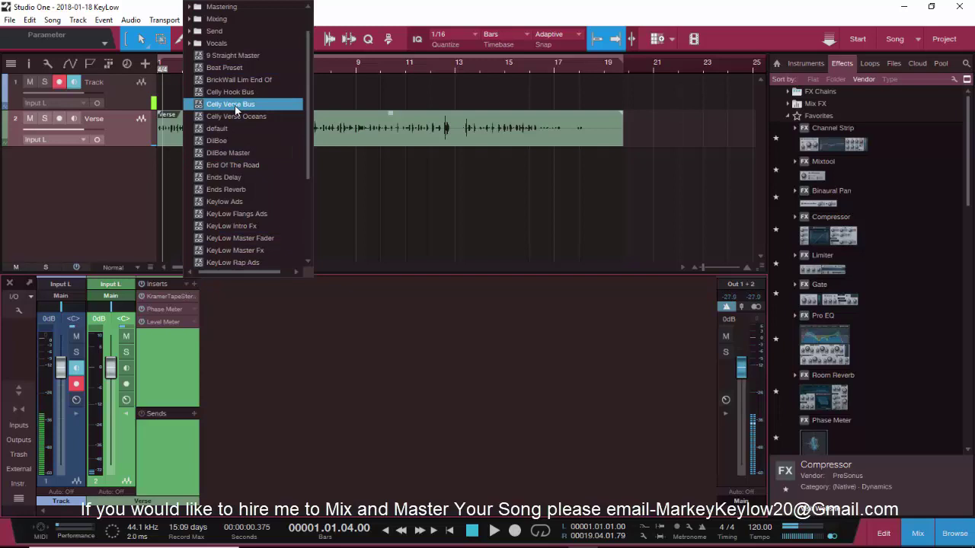
click(248, 191)
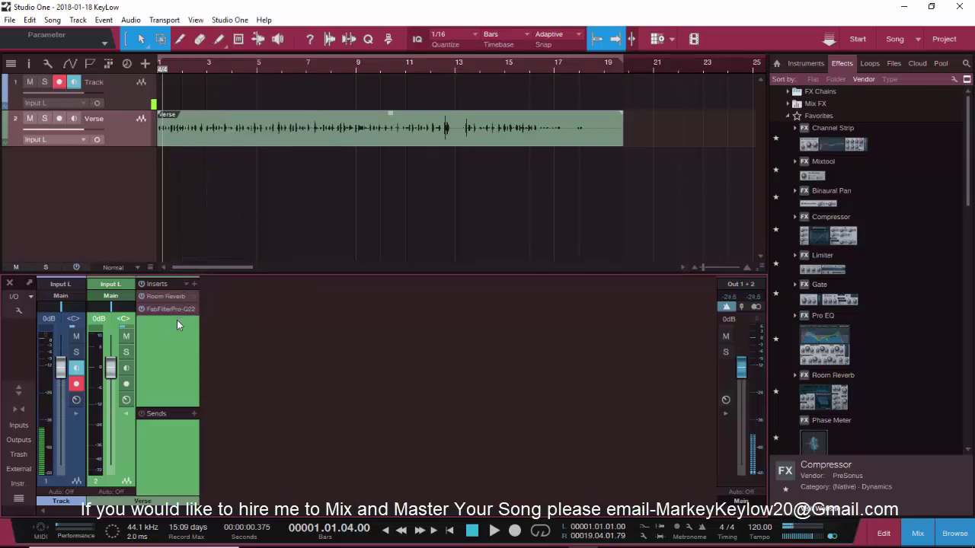
Step: Load the stored Compressor and Pro-Q chain, then browse presets without applying any
click(188, 283)
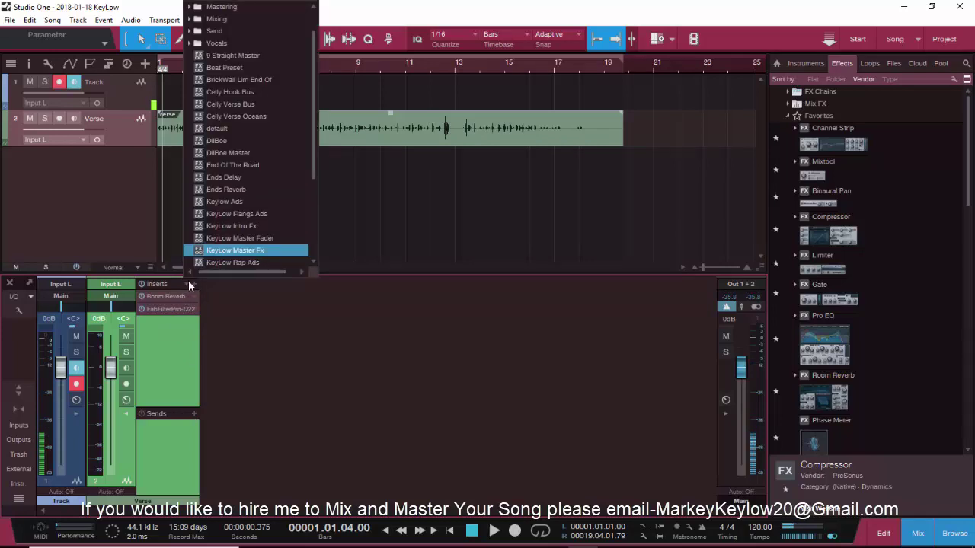
scroll(243, 228, down, 2)
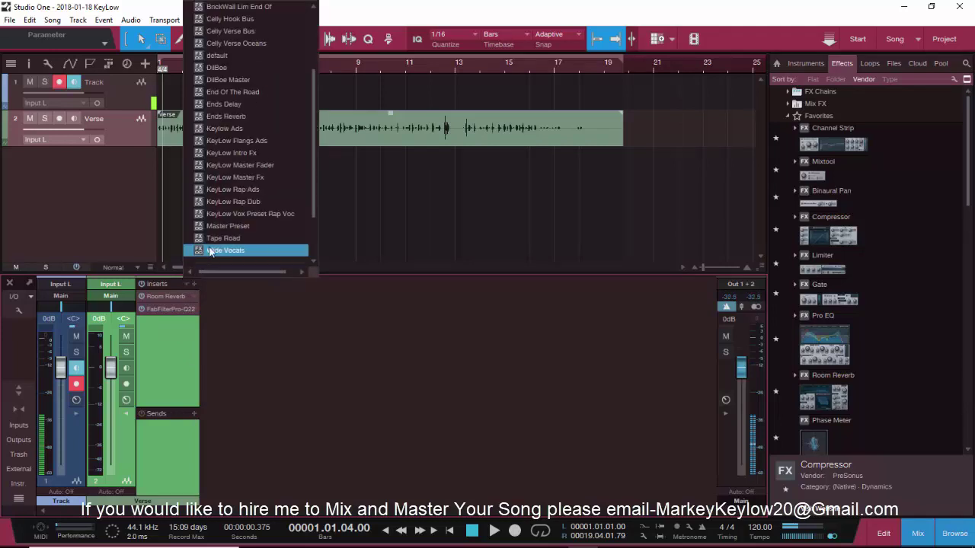
click(238, 140)
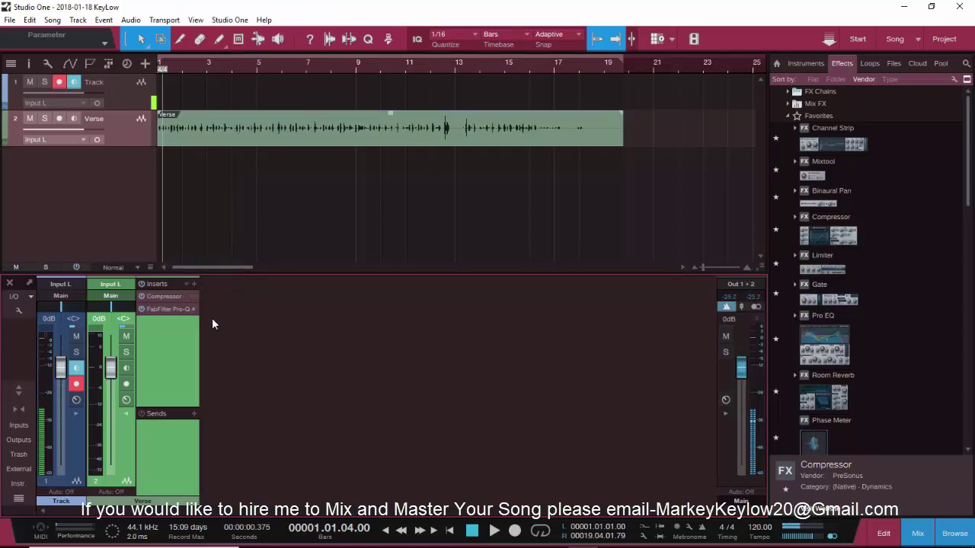
click(185, 285)
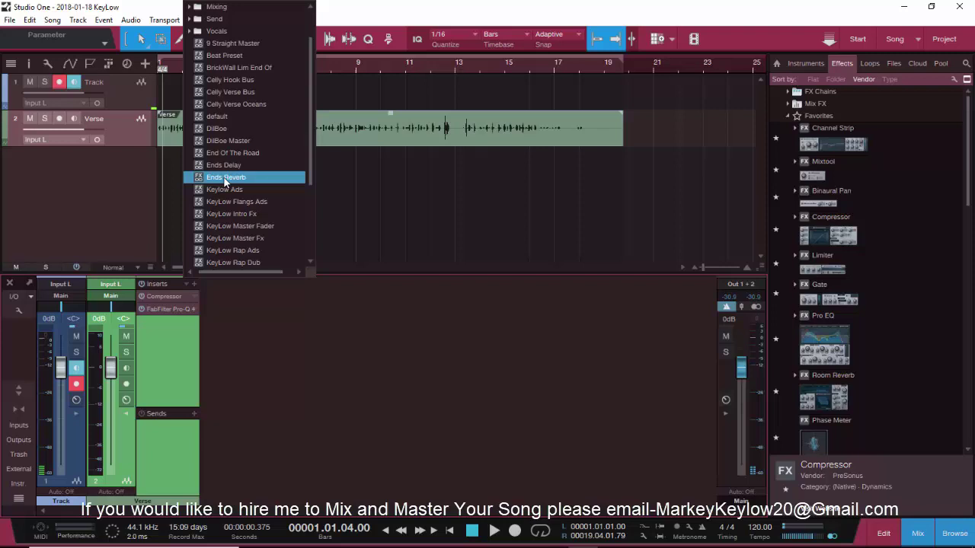
scroll(227, 179, down, 3)
scroll(227, 179, up, 4)
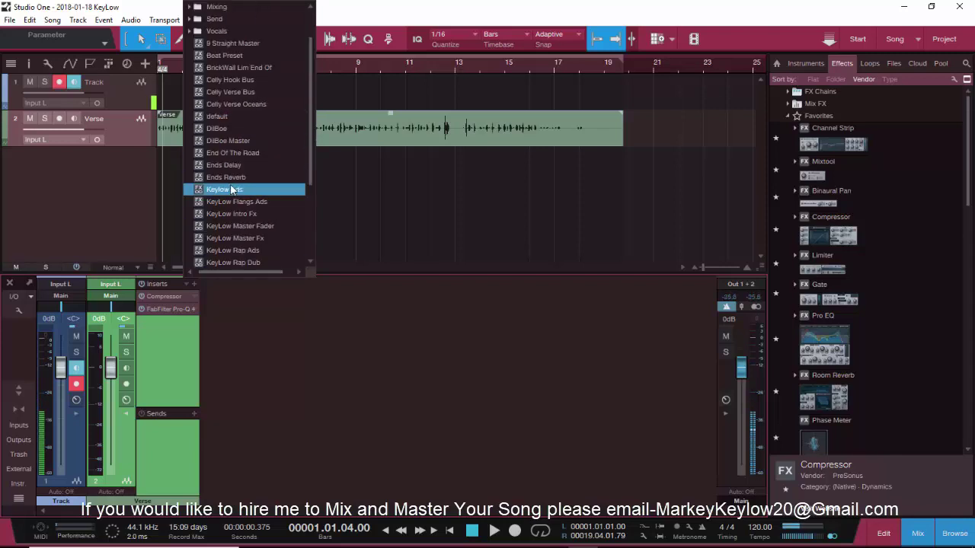
scroll(216, 285, down, 2)
click(176, 327)
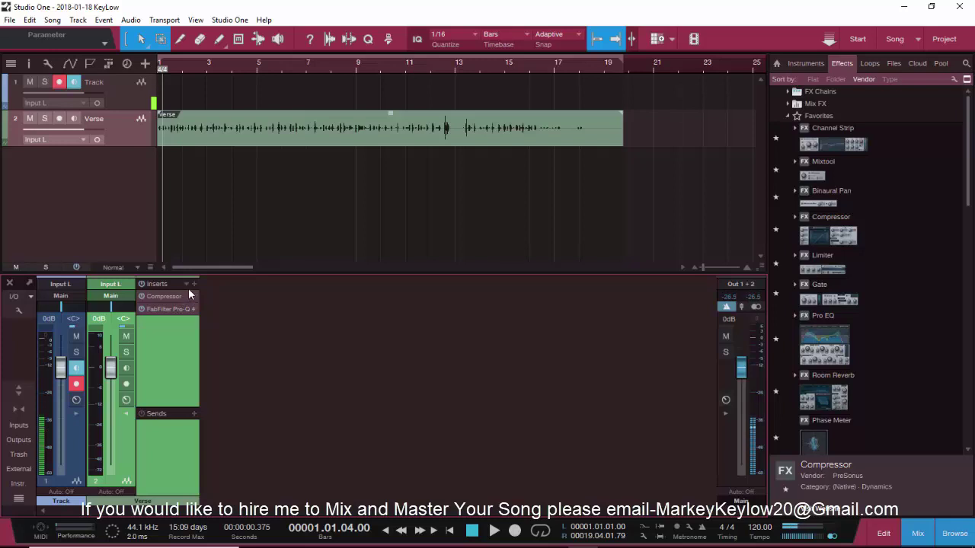
click(188, 284)
scroll(220, 267, down, 5)
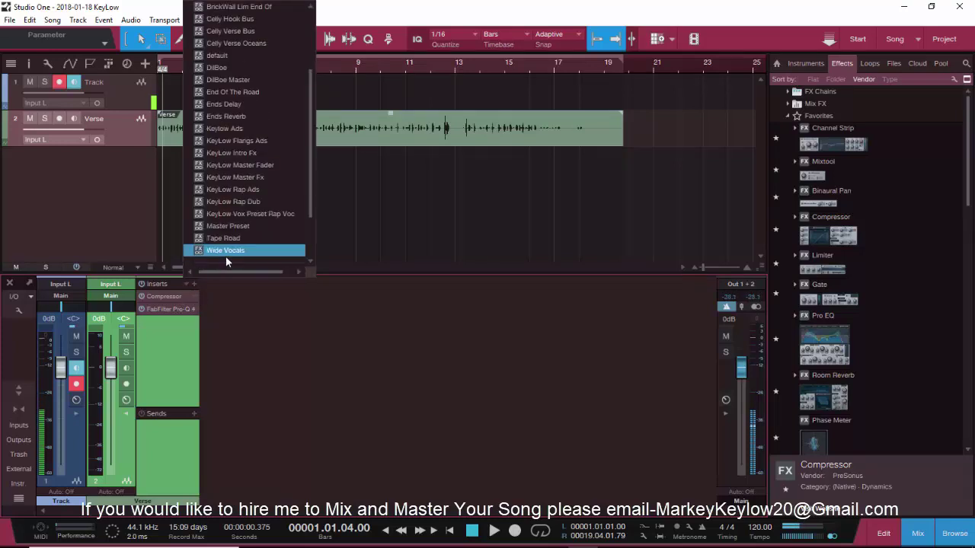
click(162, 333)
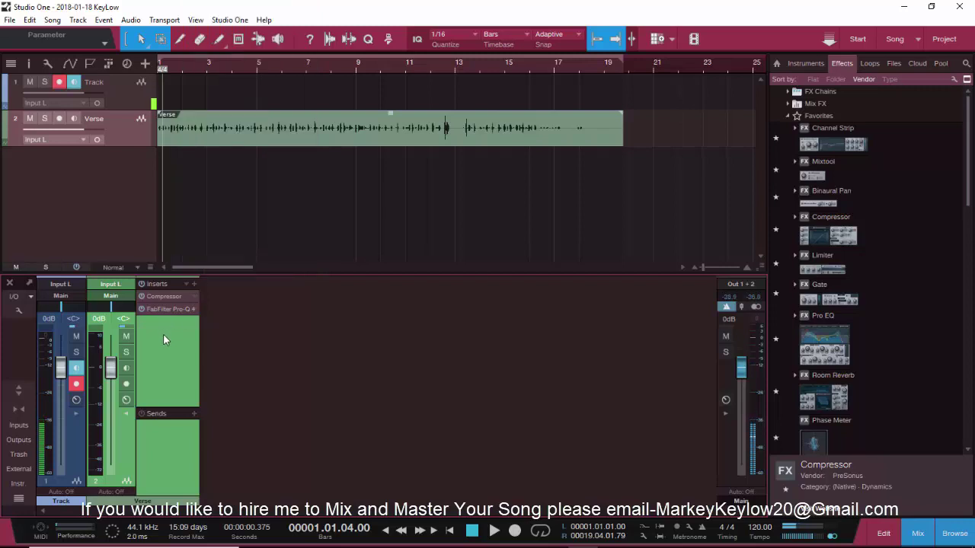
Step: Remove the Compressor and FabFilter Pro-Q inserts from Verse, then collapse its strip
click(127, 409)
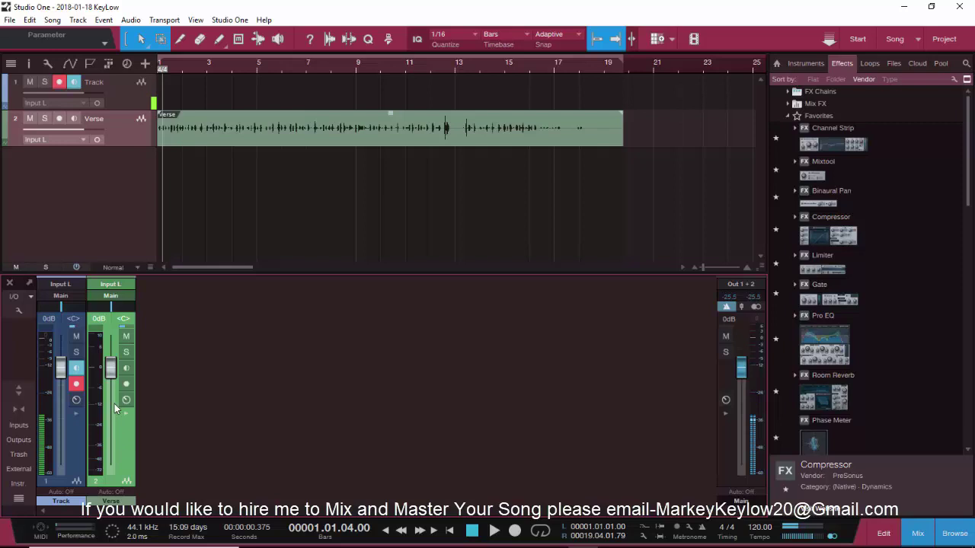
click(126, 410)
right_click(163, 296)
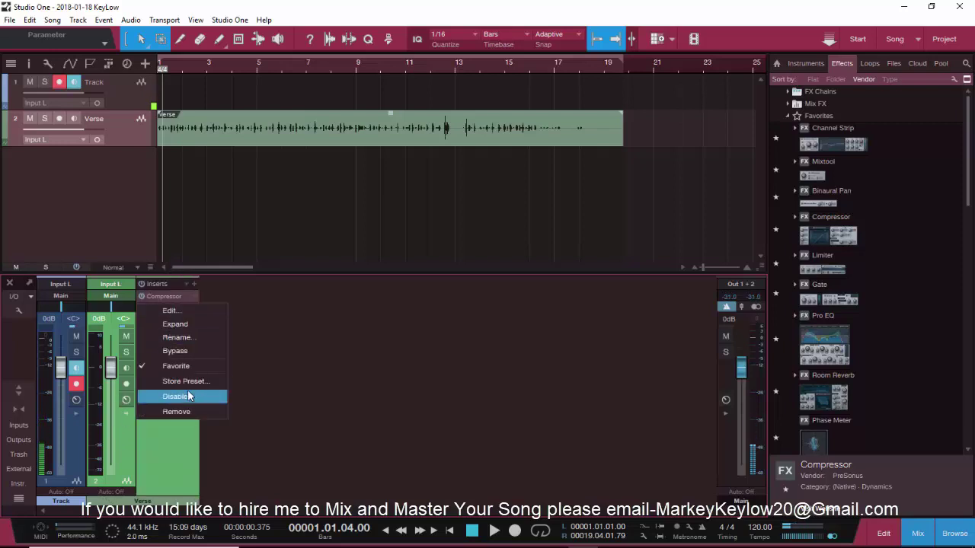
click(177, 411)
right_click(170, 294)
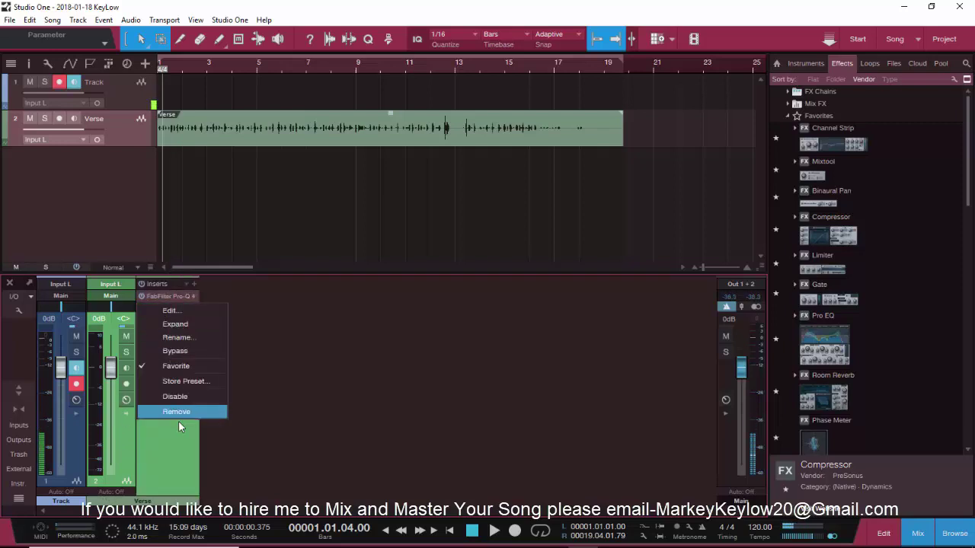
click(178, 421)
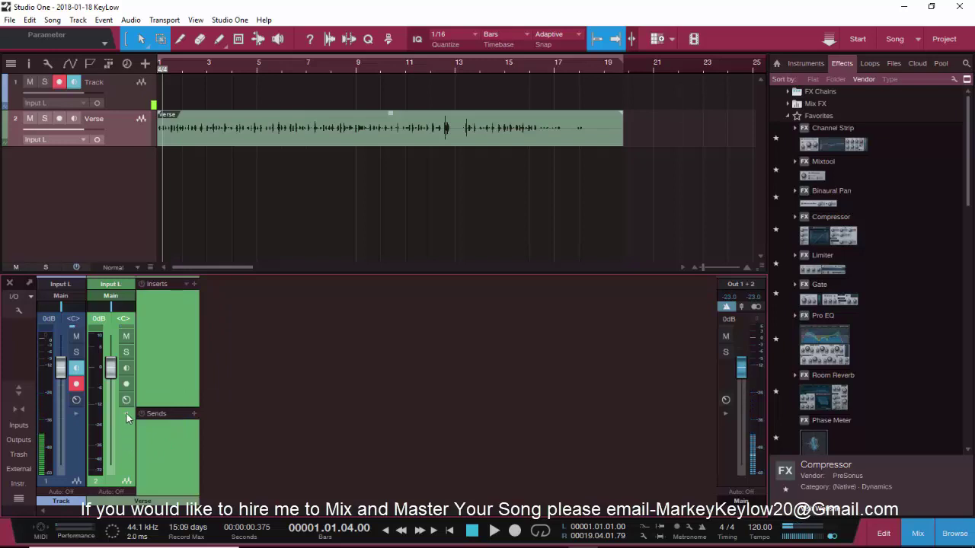
click(127, 413)
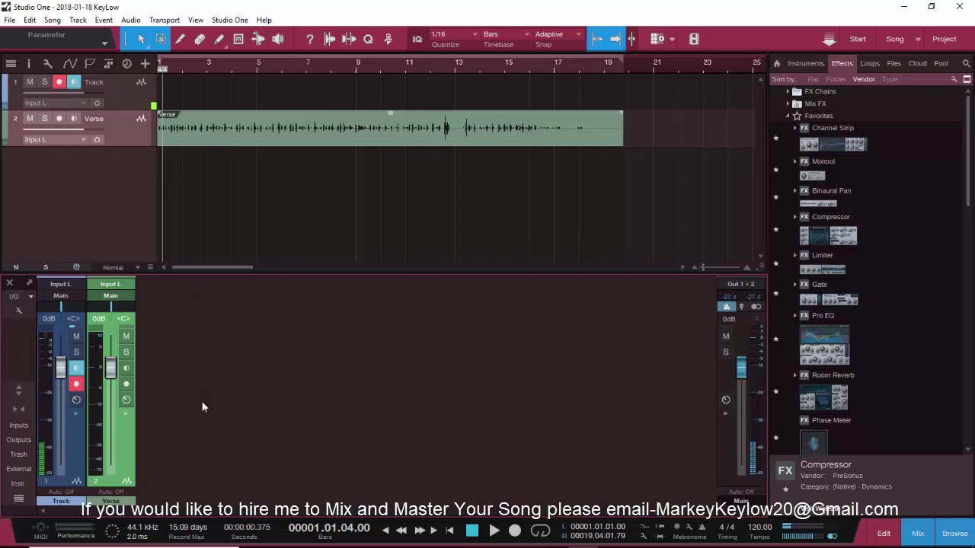
click(124, 415)
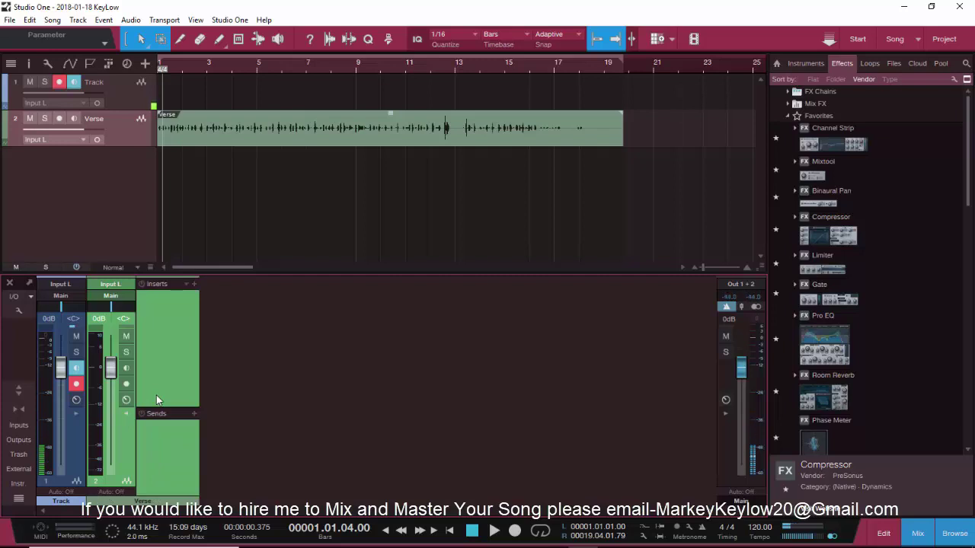
click(124, 417)
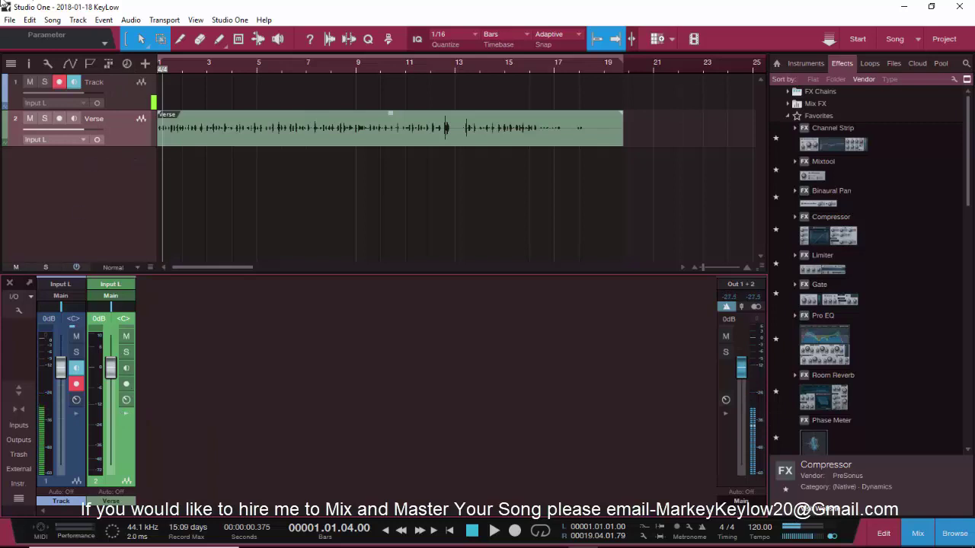
Step: Create Bus 1 for the Verse channel and add an empty FX channel
click(77, 20)
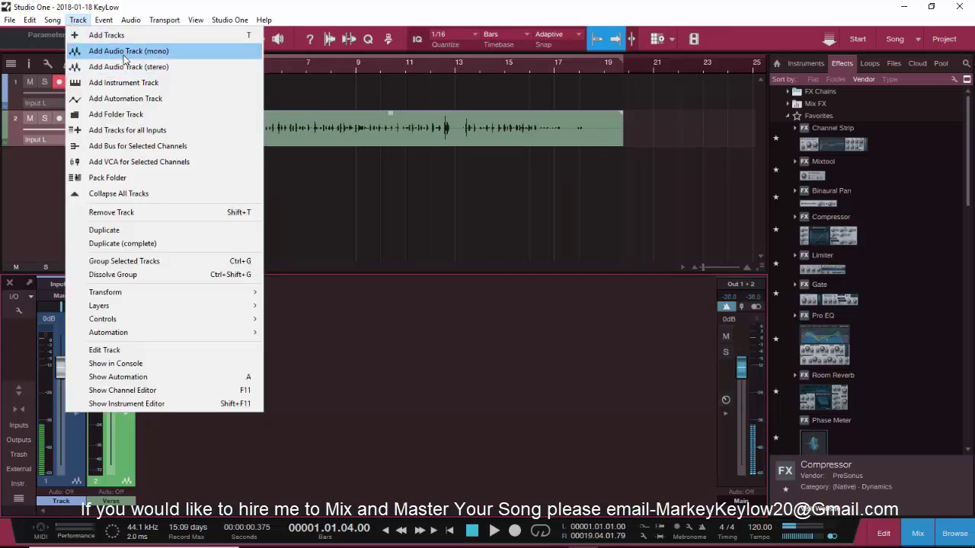
click(134, 145)
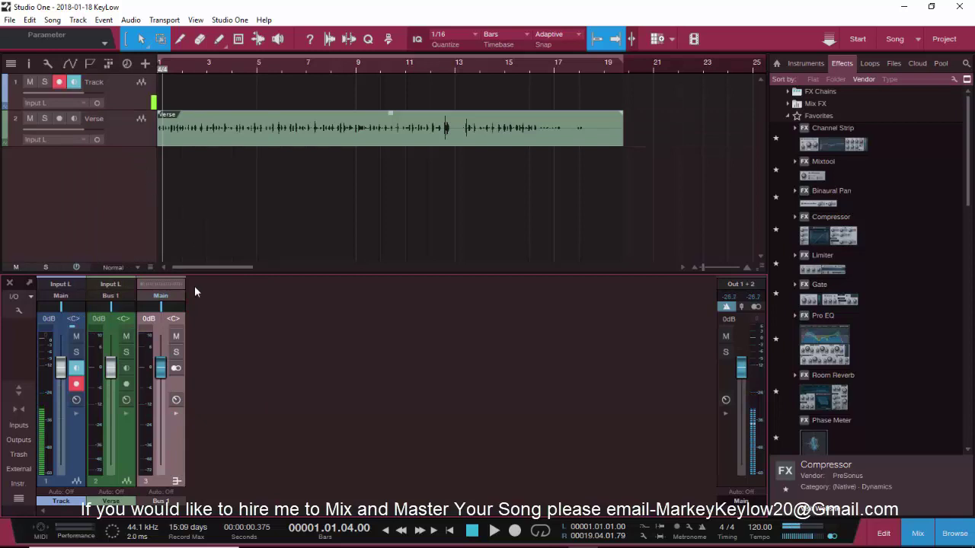
click(131, 426)
right_click(130, 457)
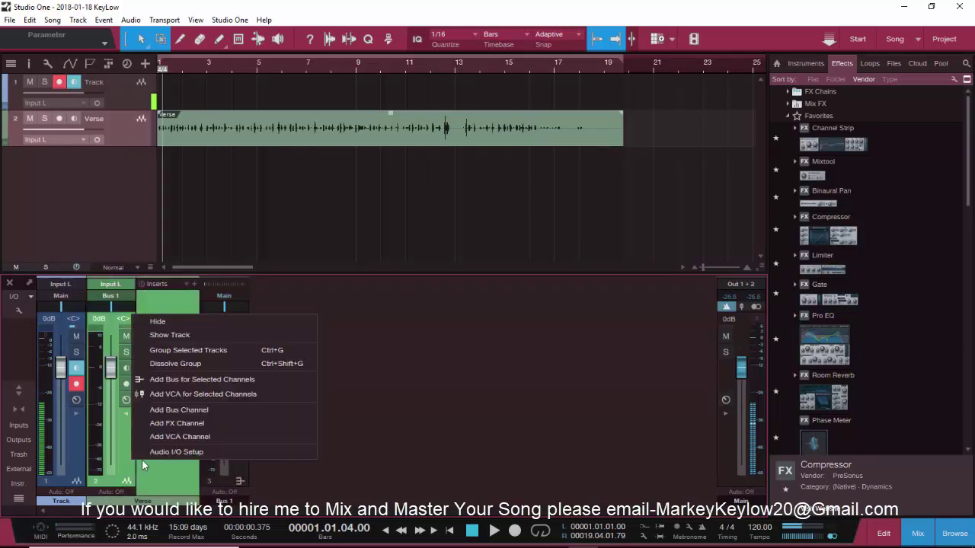
click(177, 423)
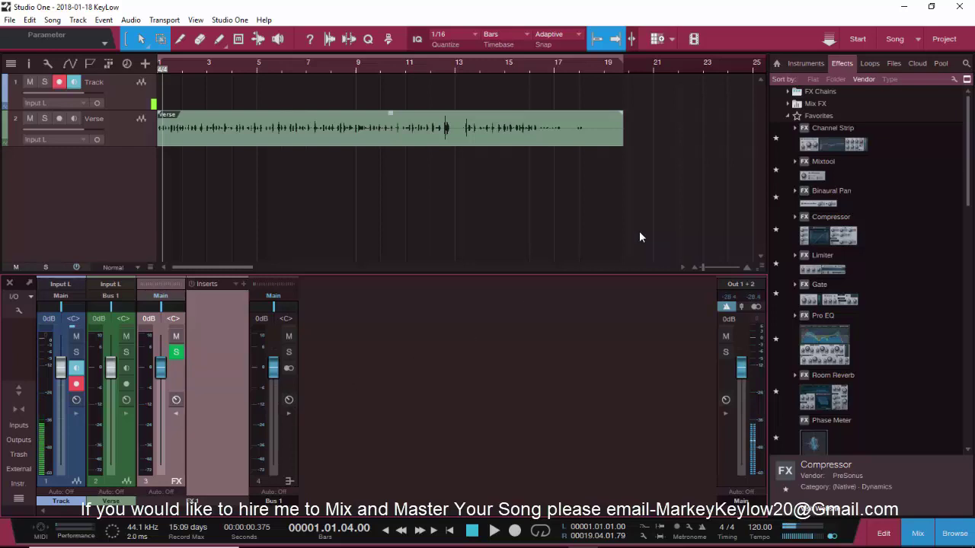
scroll(841, 276, down, 3)
mouse_move(832, 281)
mouse_down()
mouse_move(123, 311)
mouse_move(220, 312)
mouse_up()
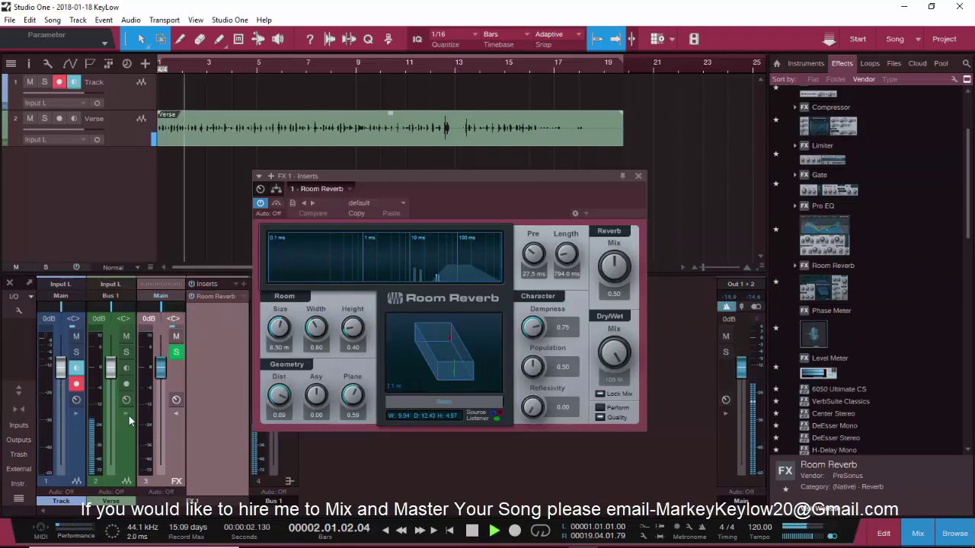
Step: Stop the Room Reverb preview and return playback to the start
key(space)
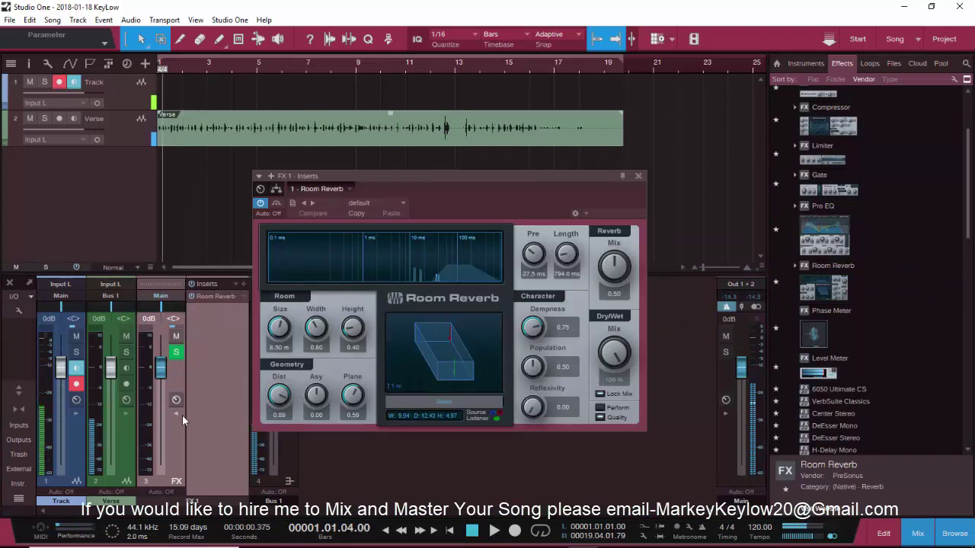
Step: Copy the FX 1 Room Reverb onto Bus 1's inserts and audition it briefly
double_click(126, 418)
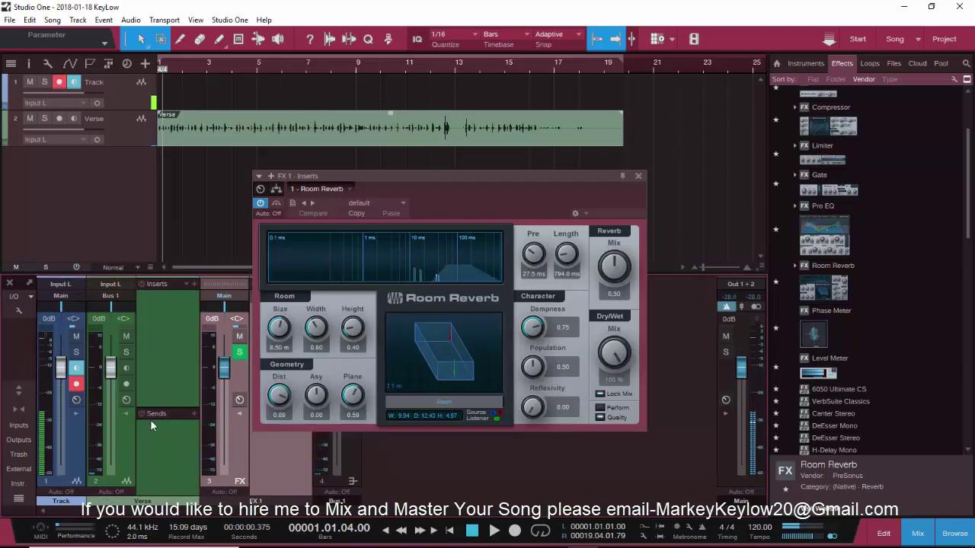
click(638, 176)
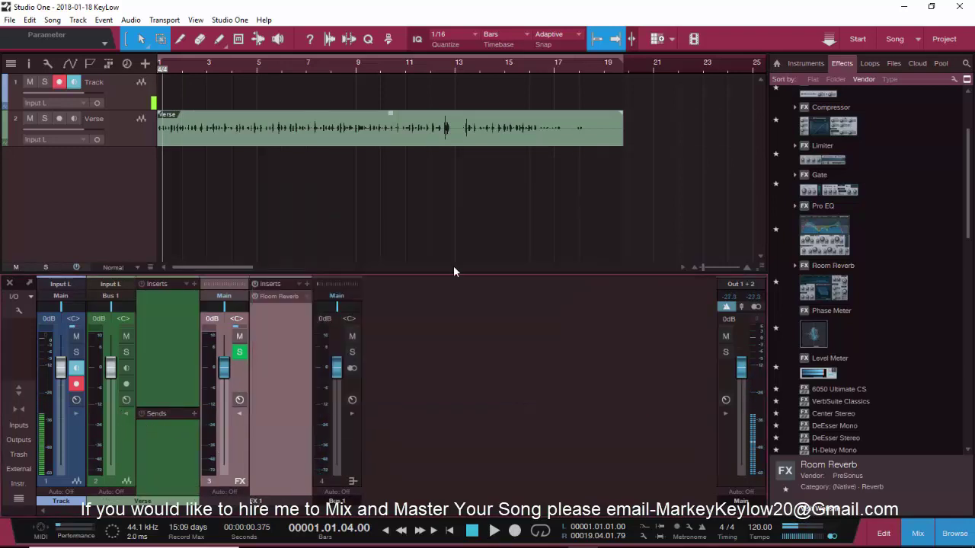
click(353, 414)
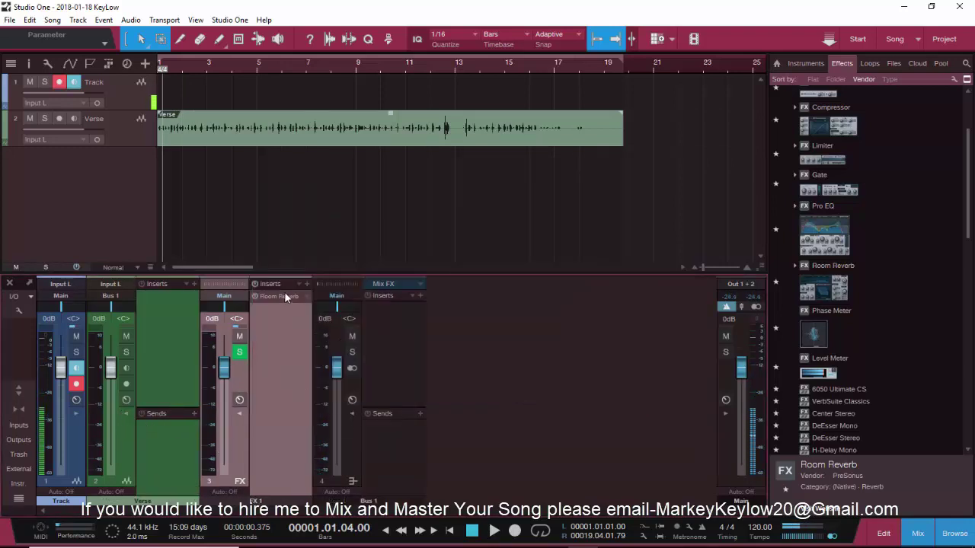
drag(283, 295, 375, 329)
key(space)
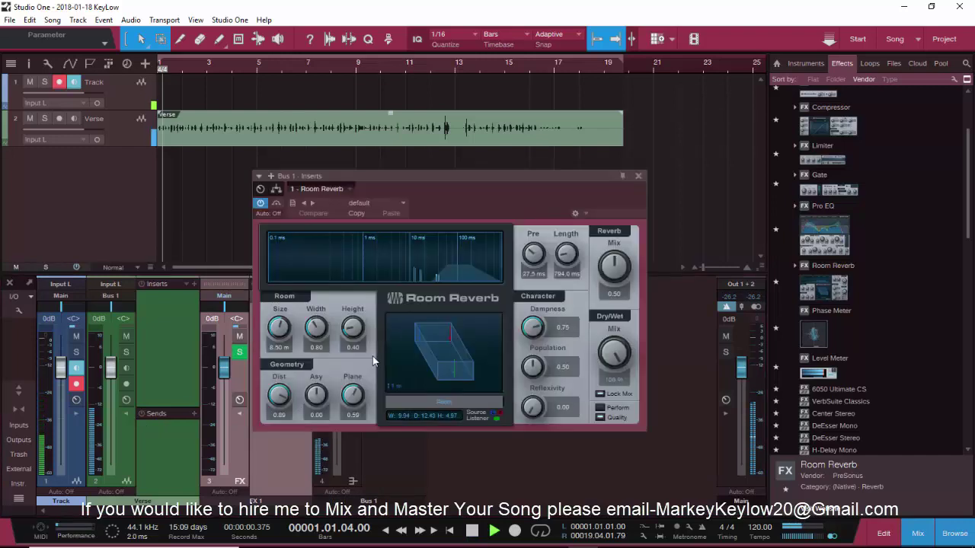
key(space)
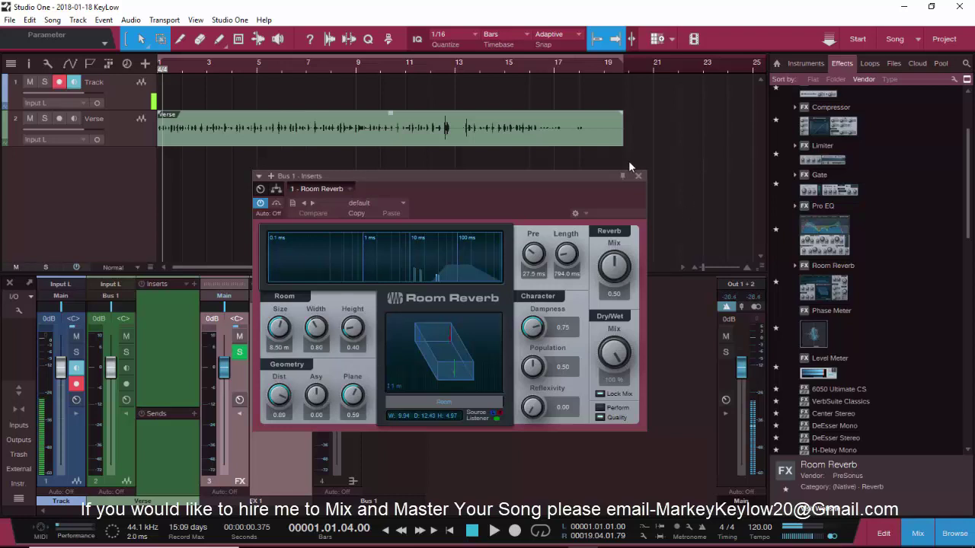
click(640, 179)
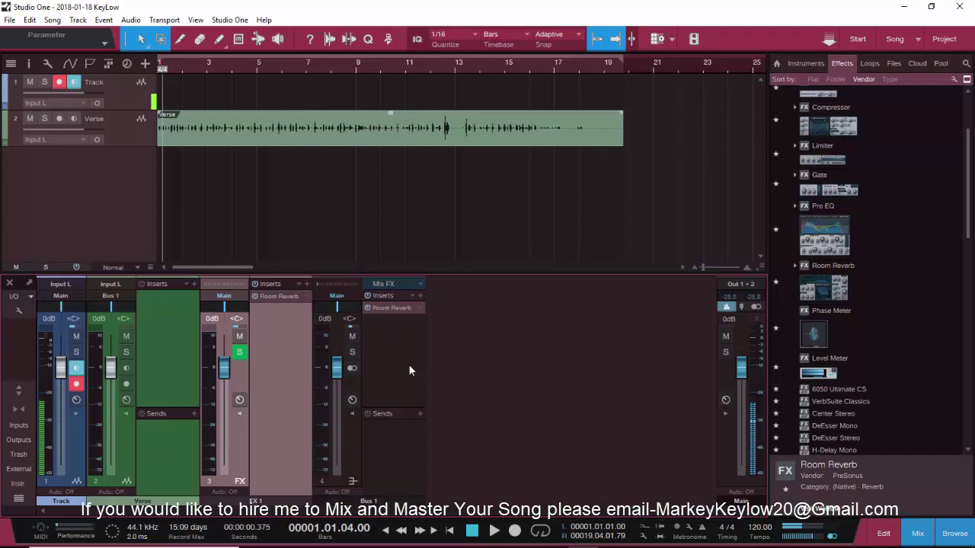
Step: Remove Bus 1's Room Reverb, then play while muting and unmuting Bus 1
right_click(414, 309)
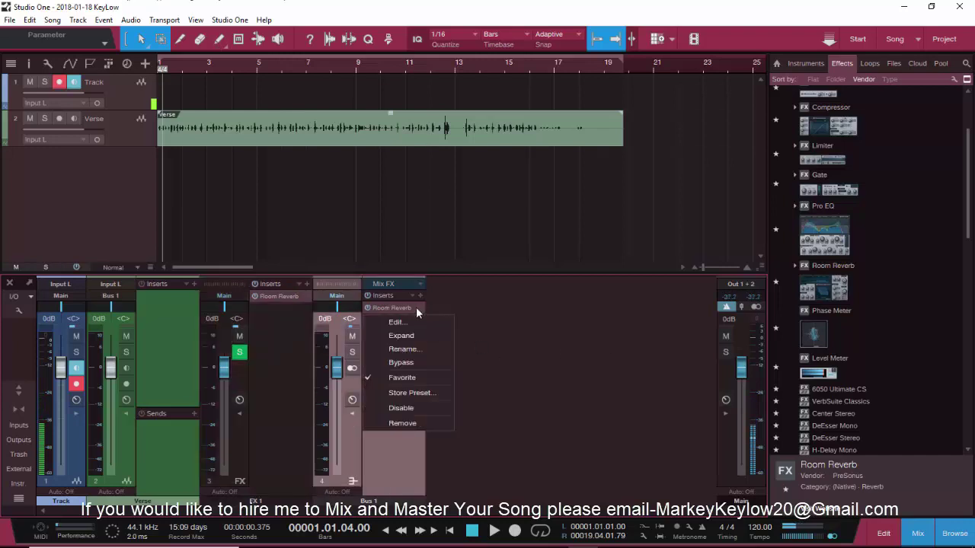
click(401, 424)
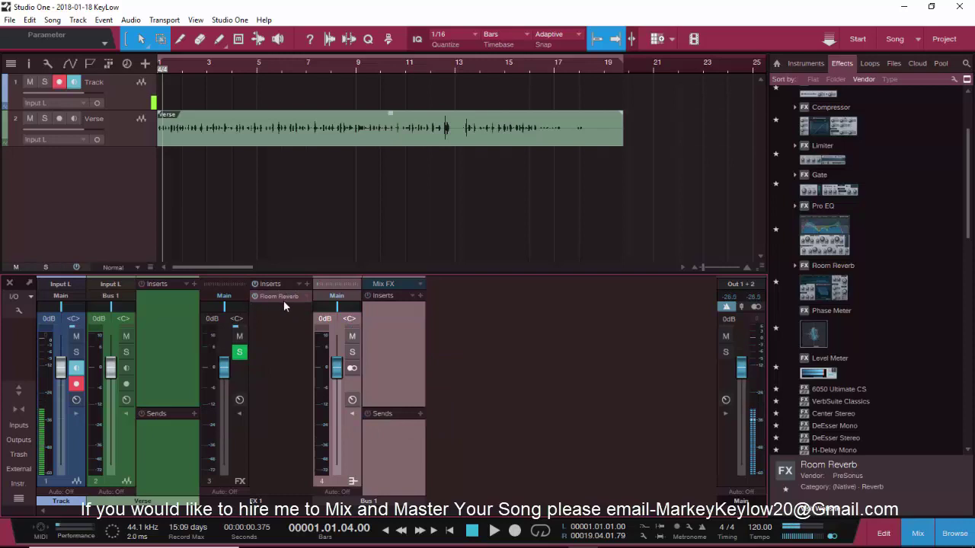
key(space)
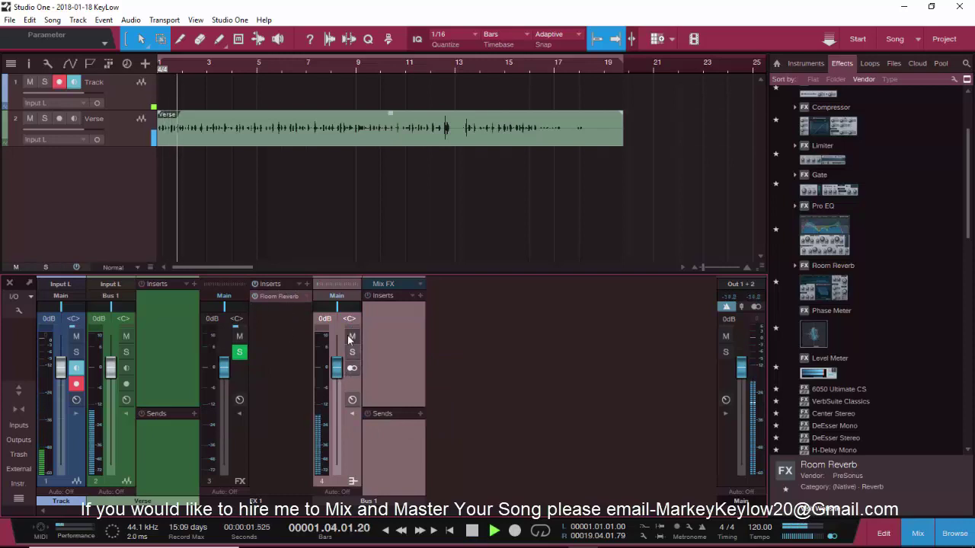
click(350, 339)
click(351, 339)
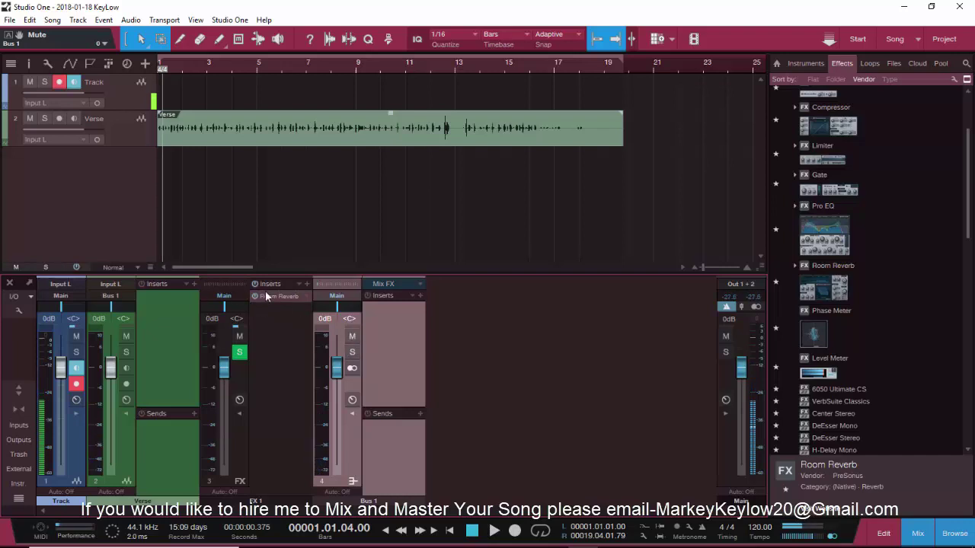
Step: Send the Verse vocal to a new Room Reverb FX channel and inspect it
mouse_move(267, 296)
mouse_down()
mouse_move(241, 396)
mouse_move(177, 452)
mouse_up()
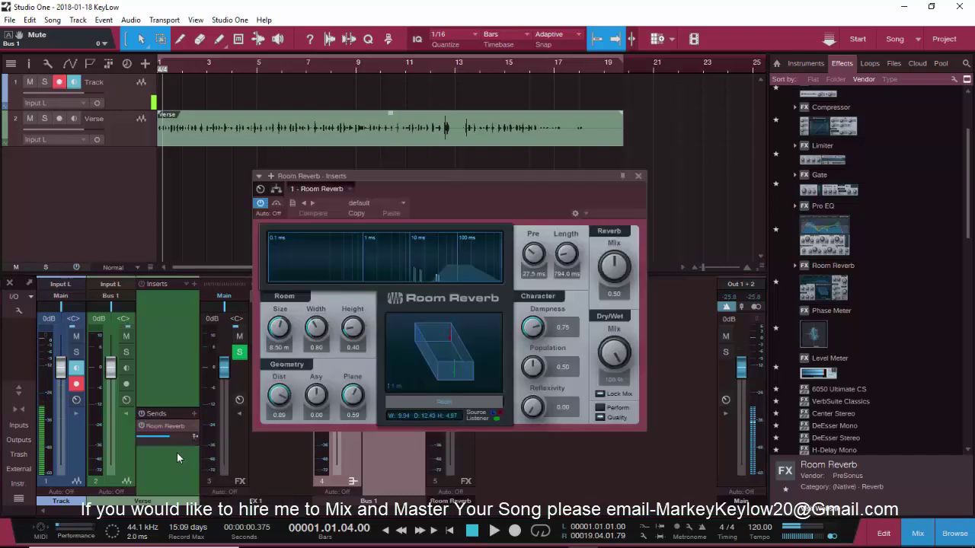
click(638, 176)
key(space)
click(238, 427)
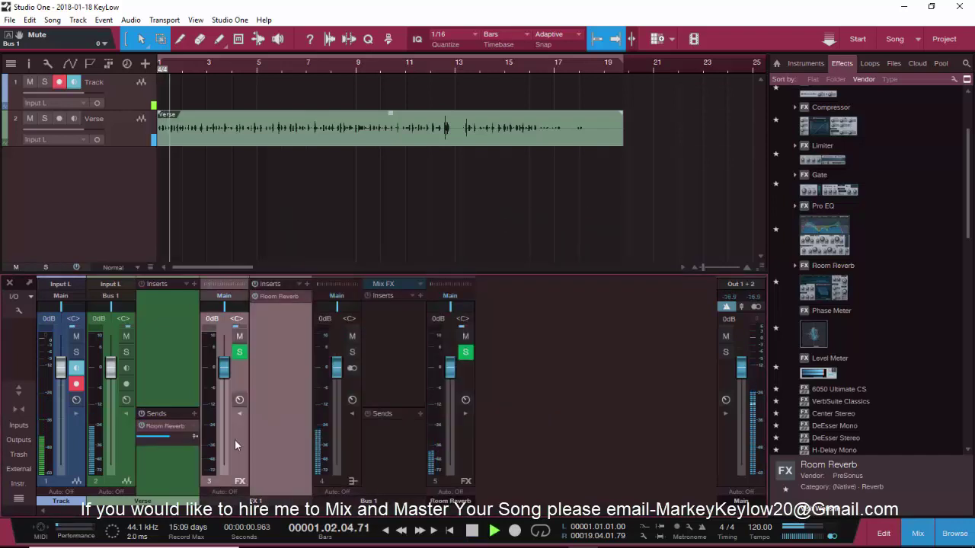
right_click(234, 440)
click(268, 374)
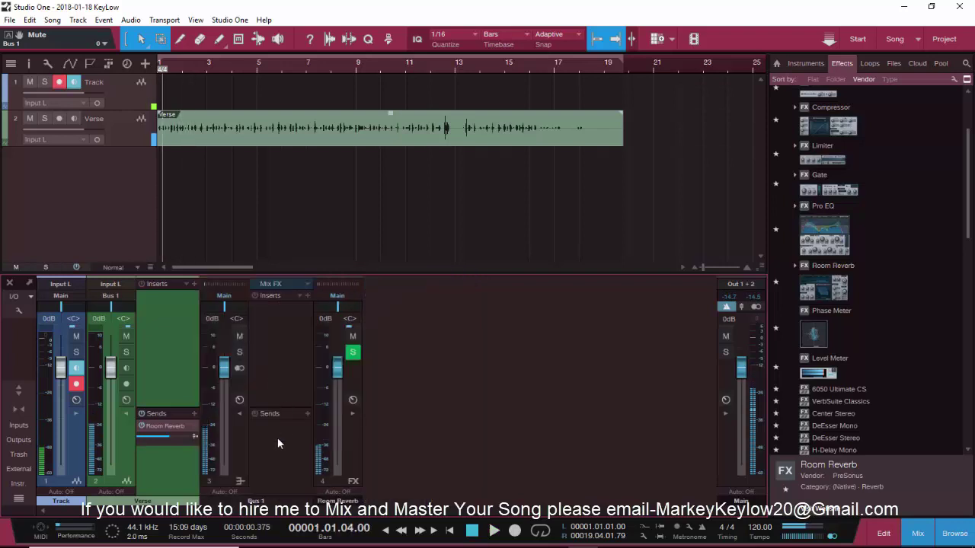
Step: Stop playback and re-expand Bus 1 to show its Mix FX, inserts and sends
click(239, 410)
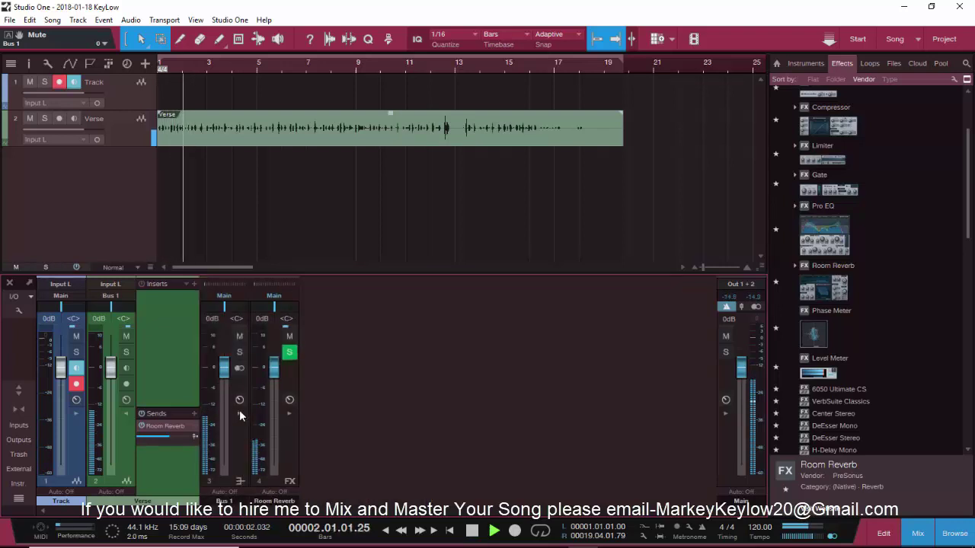
key(space)
double_click(239, 409)
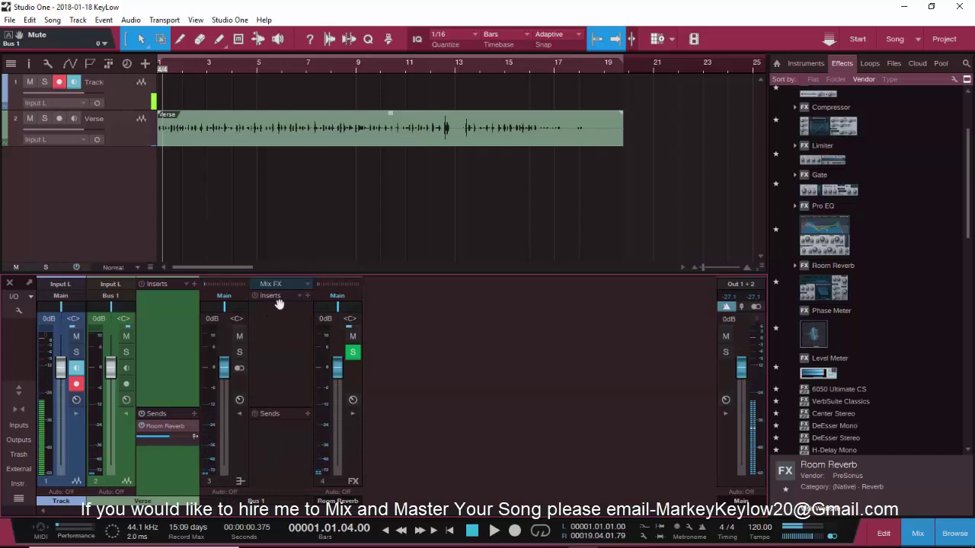
Step: Audition the bus, then drag Bus 1 ahead of the Verse channel
key(space)
key(space)
drag(243, 450, 108, 440)
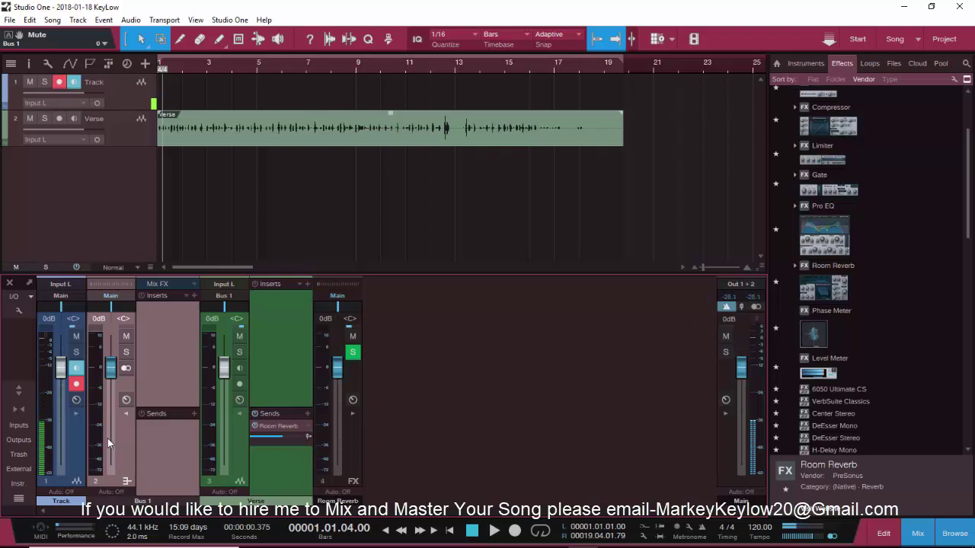
Step: Load the KeyLow Vox Preset Rap Voc chain on Bus 1 and remove its KramerTape insert
click(191, 284)
scroll(266, 244, down, 2)
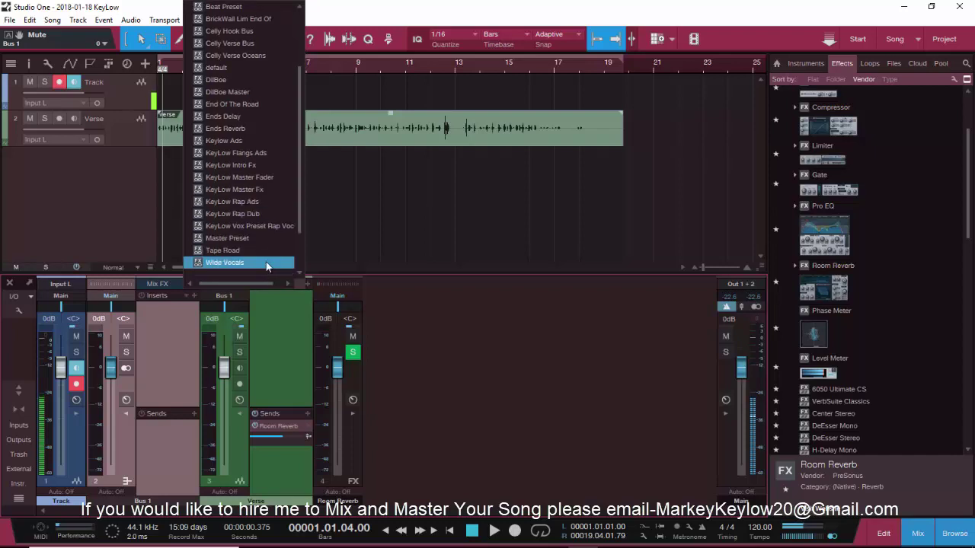
click(267, 226)
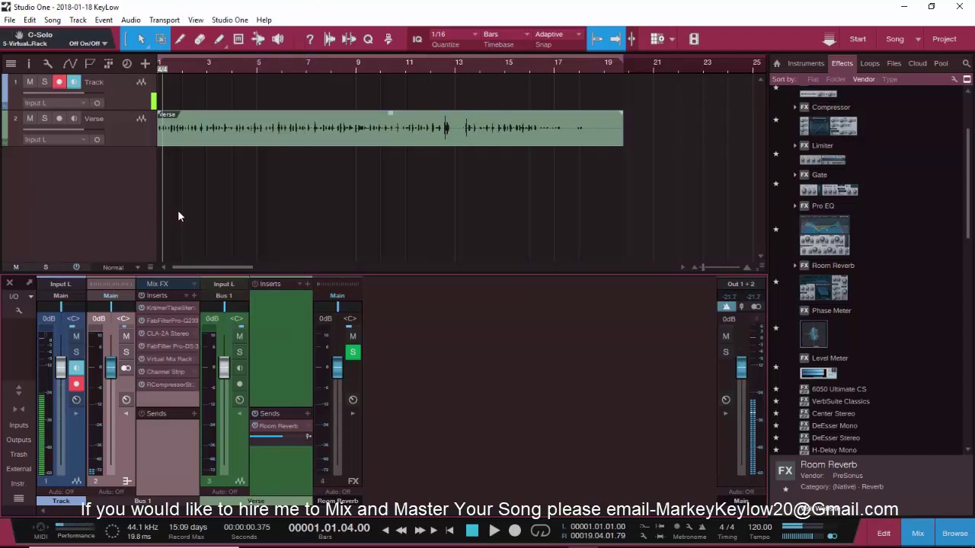
right_click(172, 309)
click(166, 425)
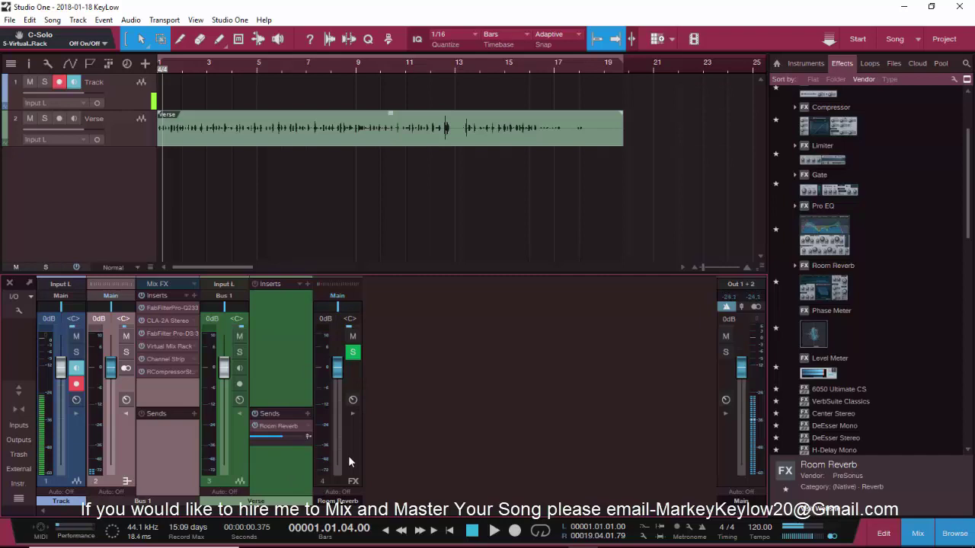
key(space)
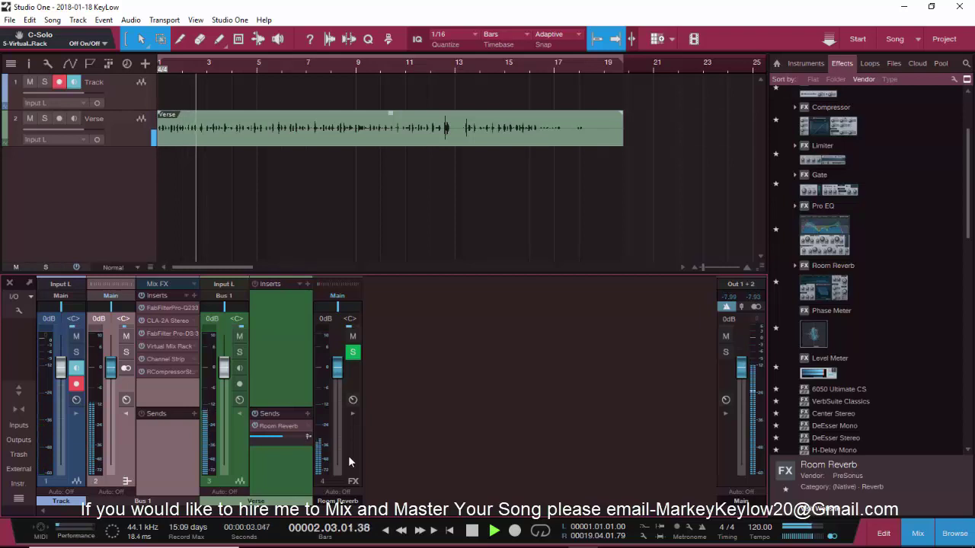
key(space)
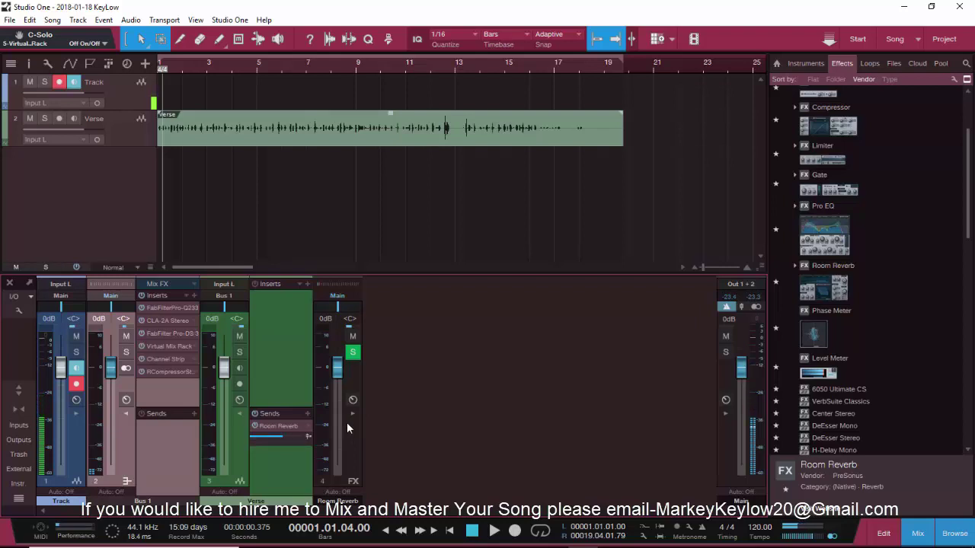
key(space)
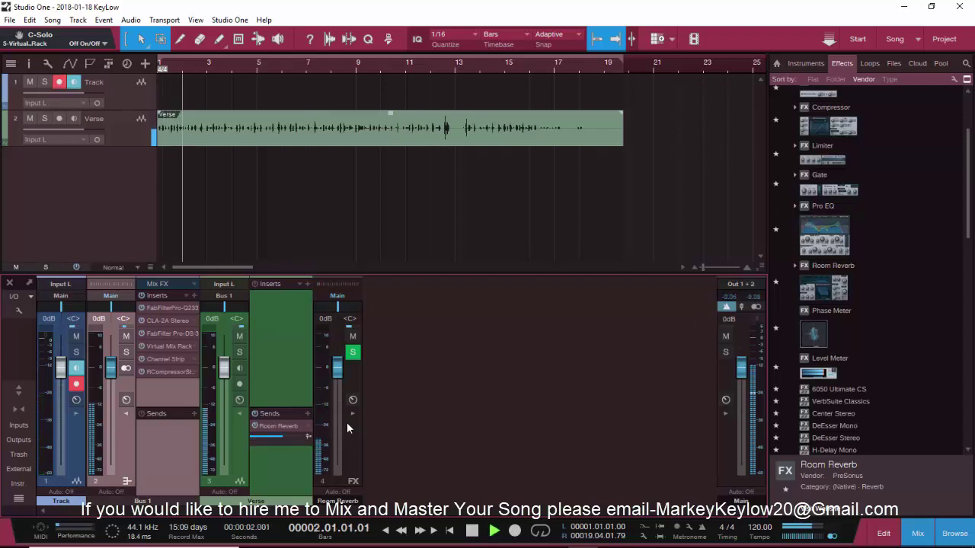
key(space)
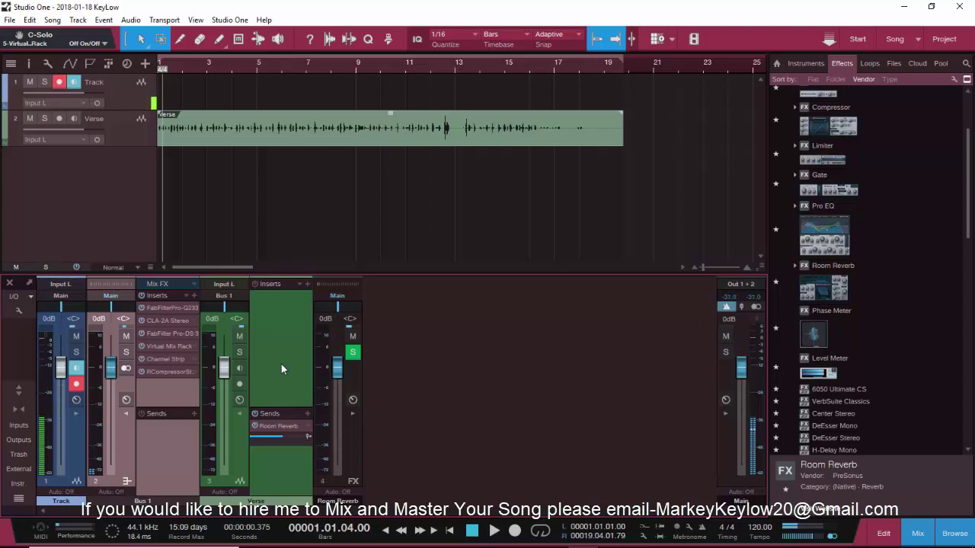
Step: Add an FX channel from Bus 1 and load the Room Reverb plus Pro-Q 2 chain
right_click(239, 447)
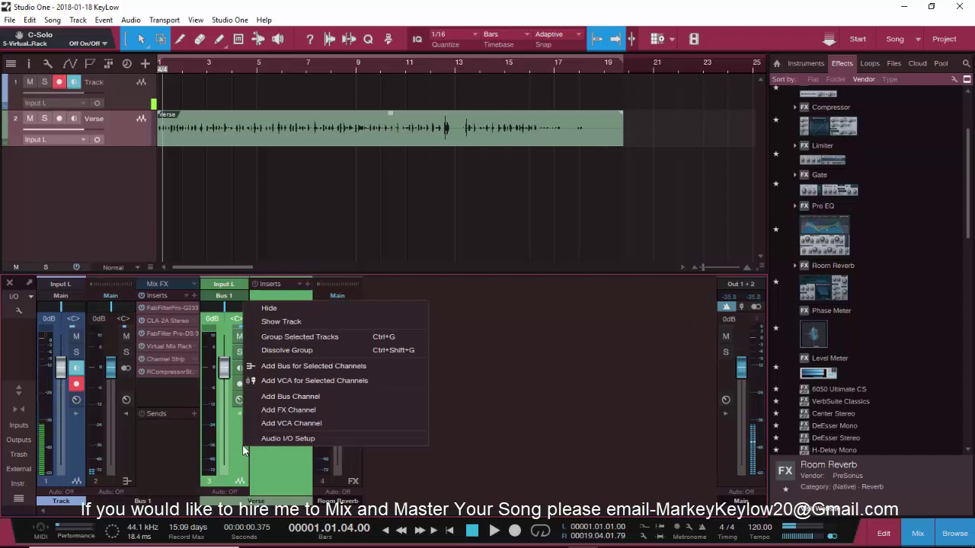
click(292, 412)
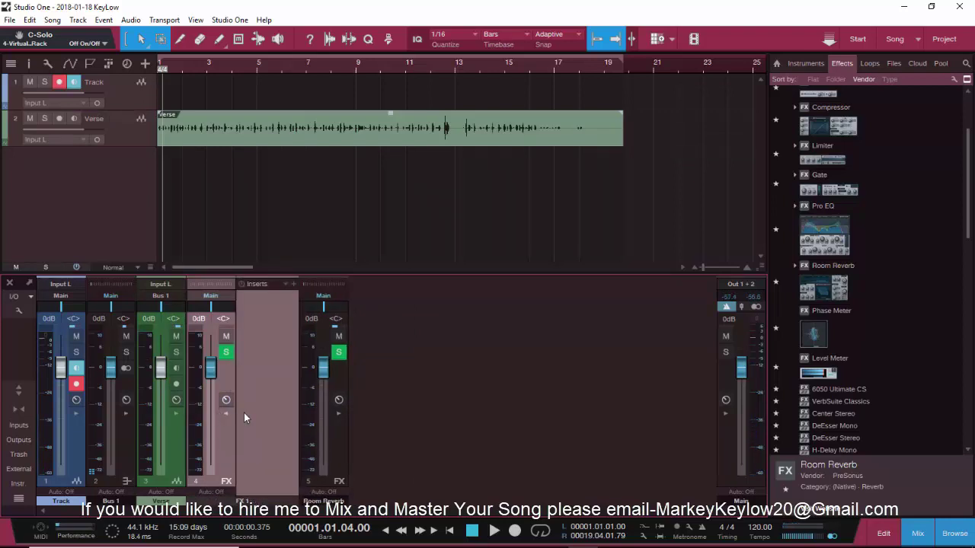
key(space)
key(space)
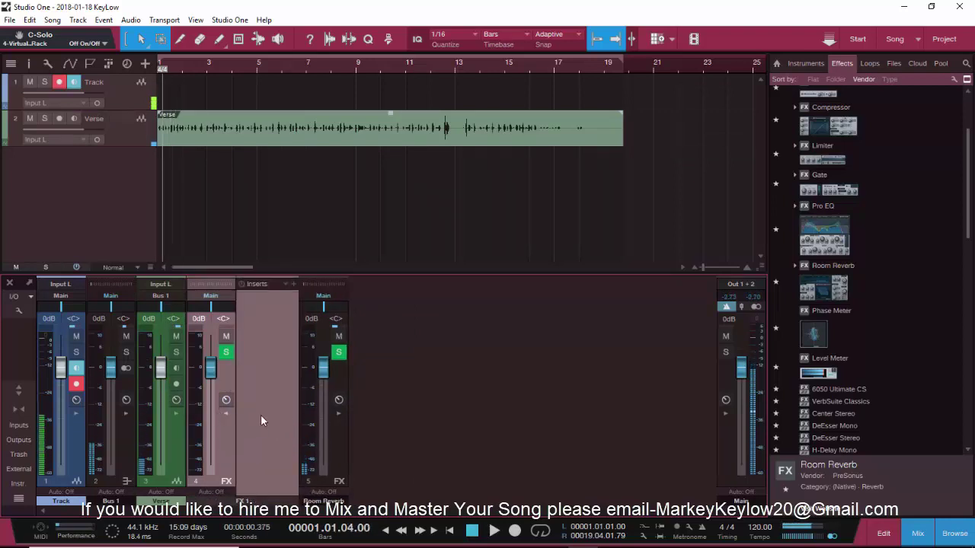
click(286, 286)
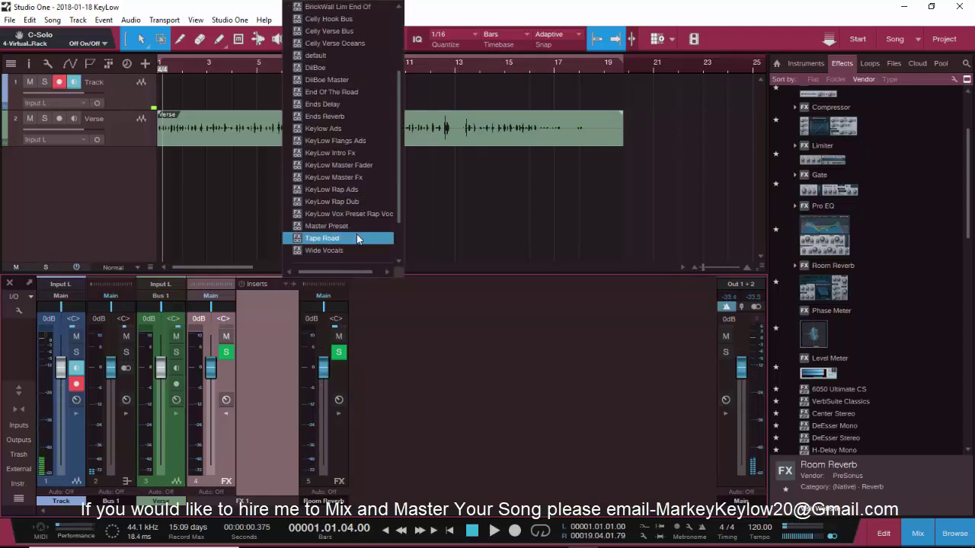
click(349, 116)
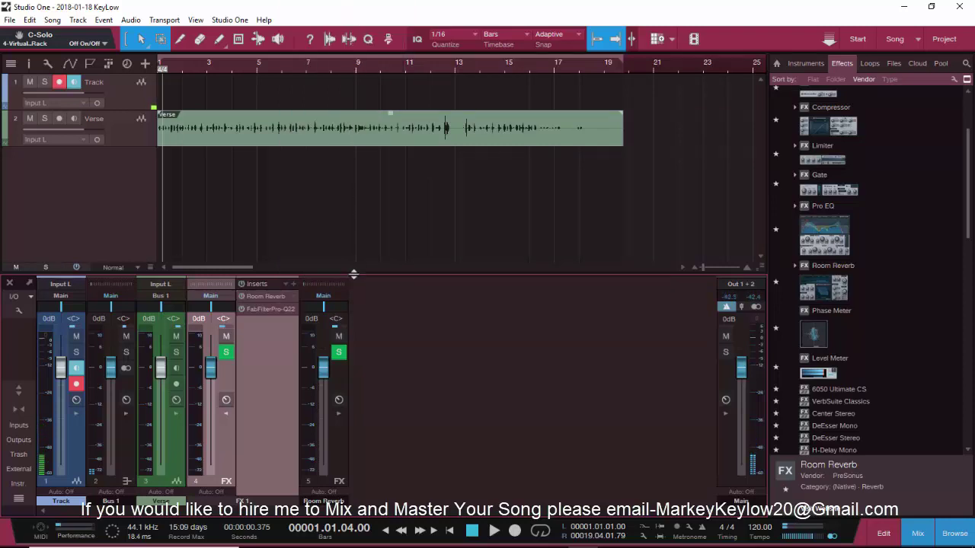
Step: Mute the Room Reverb FX channel, send Verse to FX 1, and add another FX channel
click(339, 336)
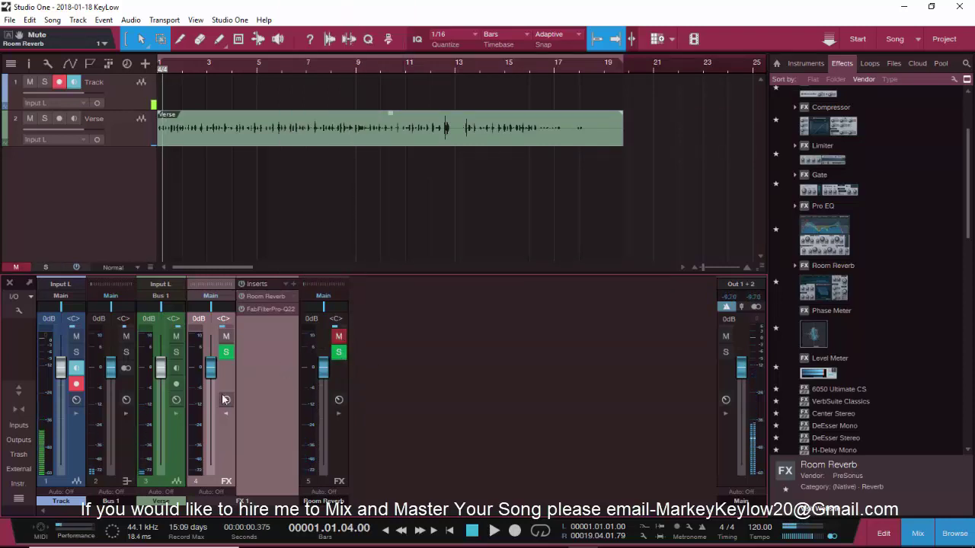
click(178, 411)
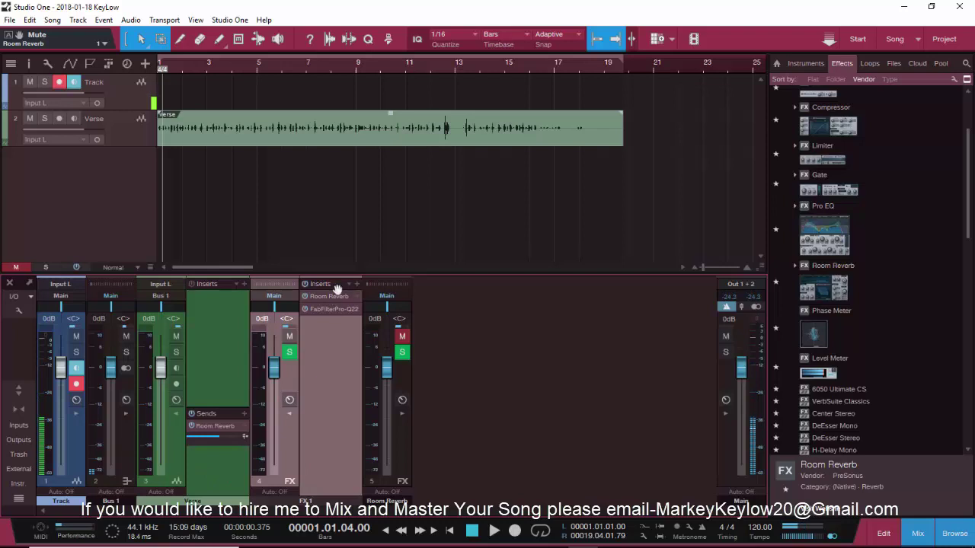
drag(320, 284, 216, 462)
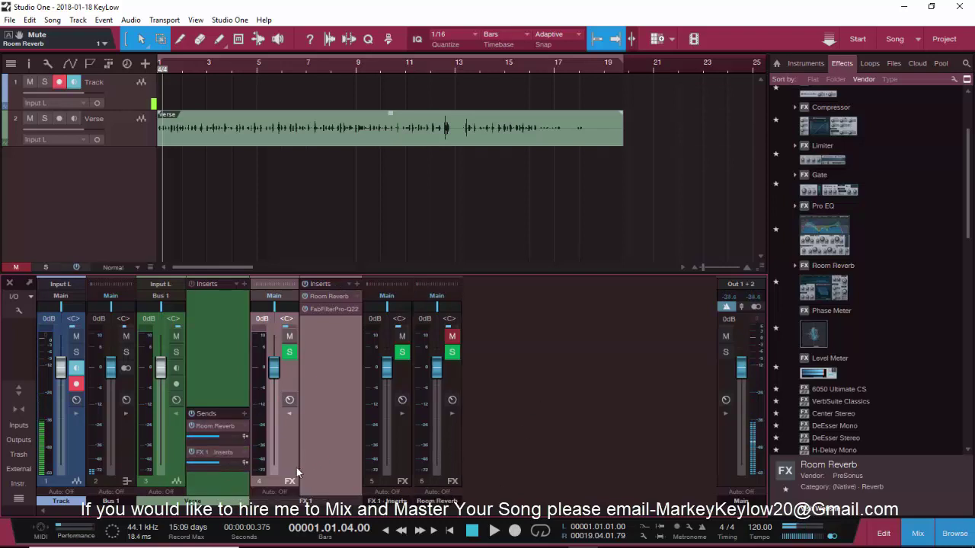
right_click(167, 438)
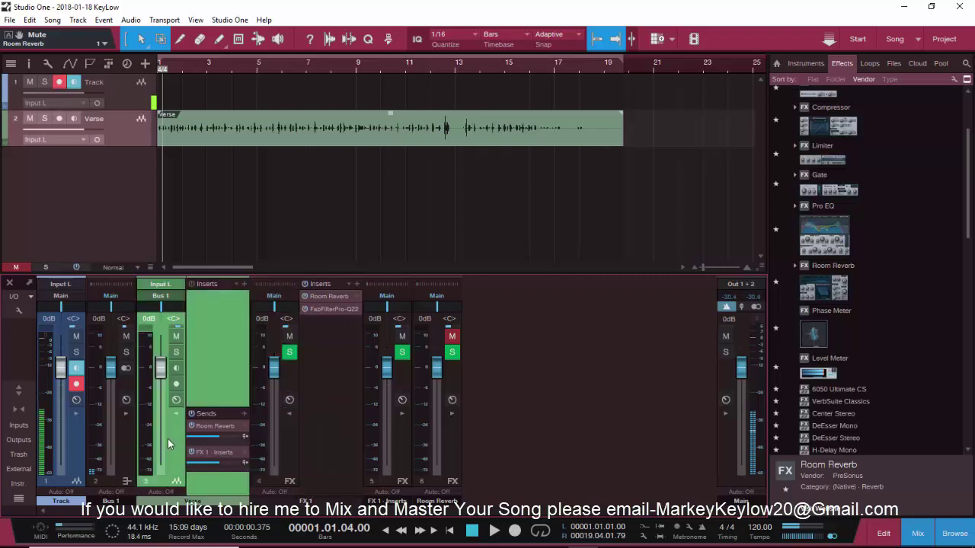
click(195, 402)
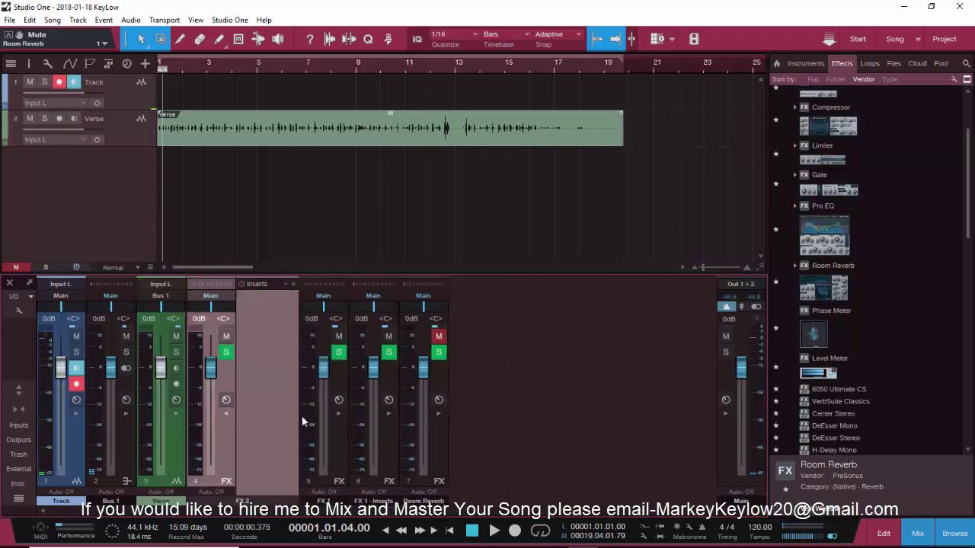
Step: Remove the Room Reverb FX channel and both FX 1 channels
right_click(418, 467)
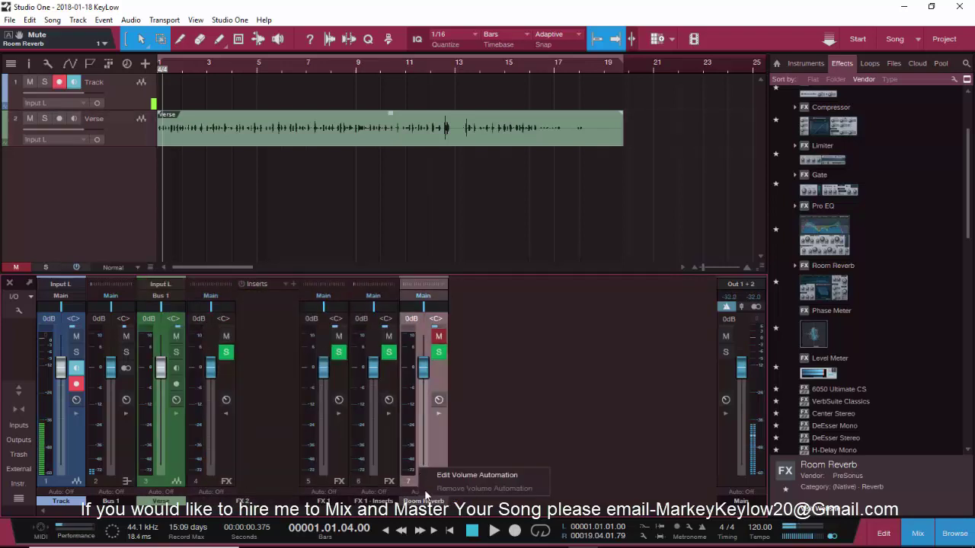
right_click(432, 390)
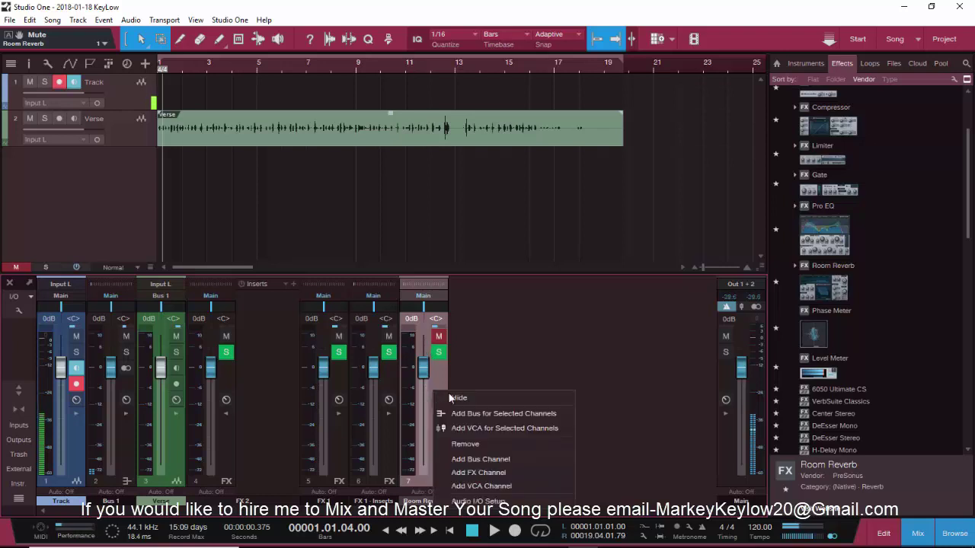
key(Escape)
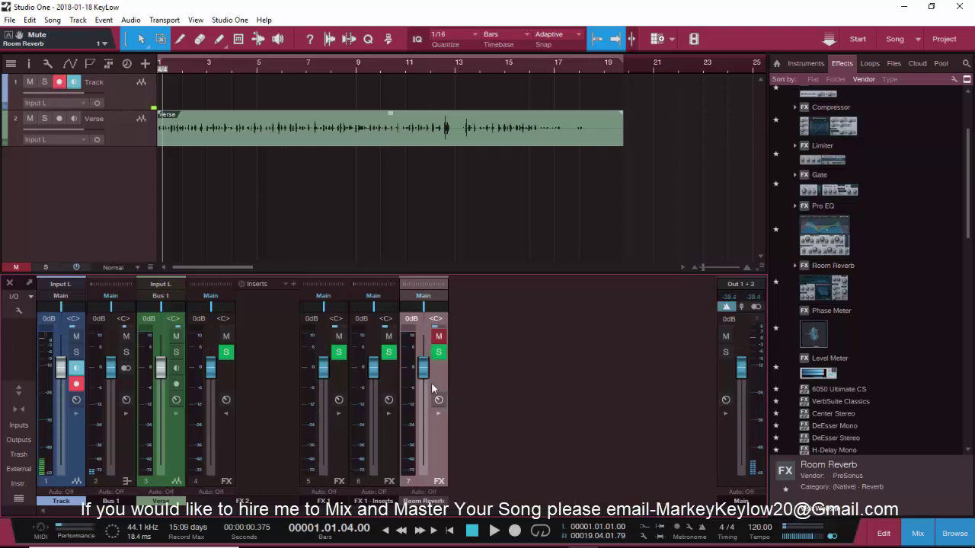
right_click(433, 369)
click(466, 422)
right_click(384, 426)
click(406, 481)
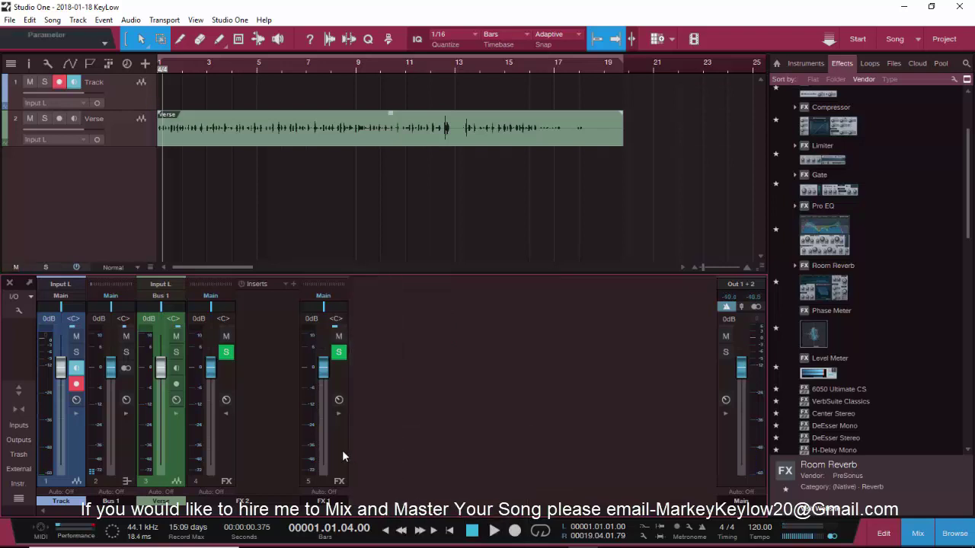
right_click(342, 450)
click(376, 390)
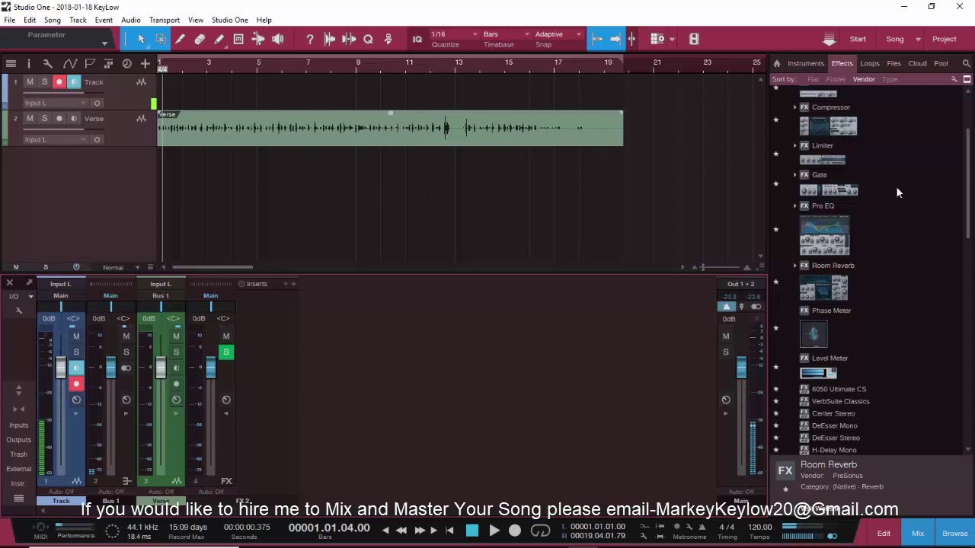
Step: Add Room Reverb and Compressor inserts to the FX 2 channel and preview the mix
mouse_move(825, 284)
mouse_down()
mouse_move(217, 388)
mouse_move(281, 340)
mouse_up()
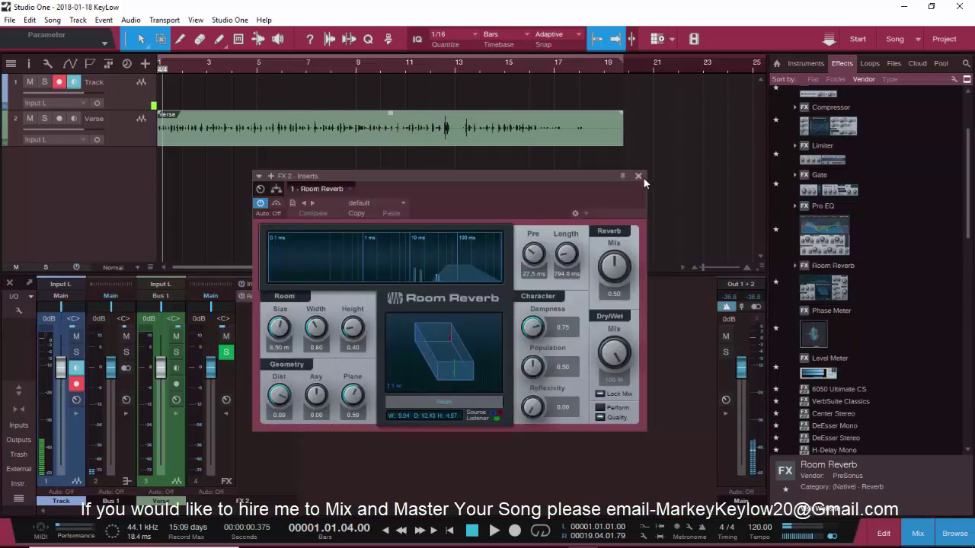
click(638, 176)
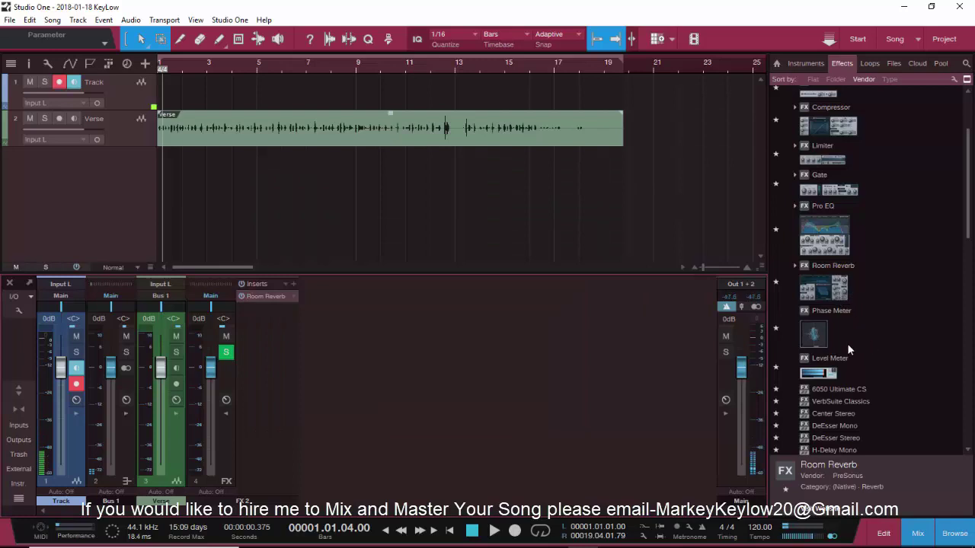
scroll(837, 297, up, 2)
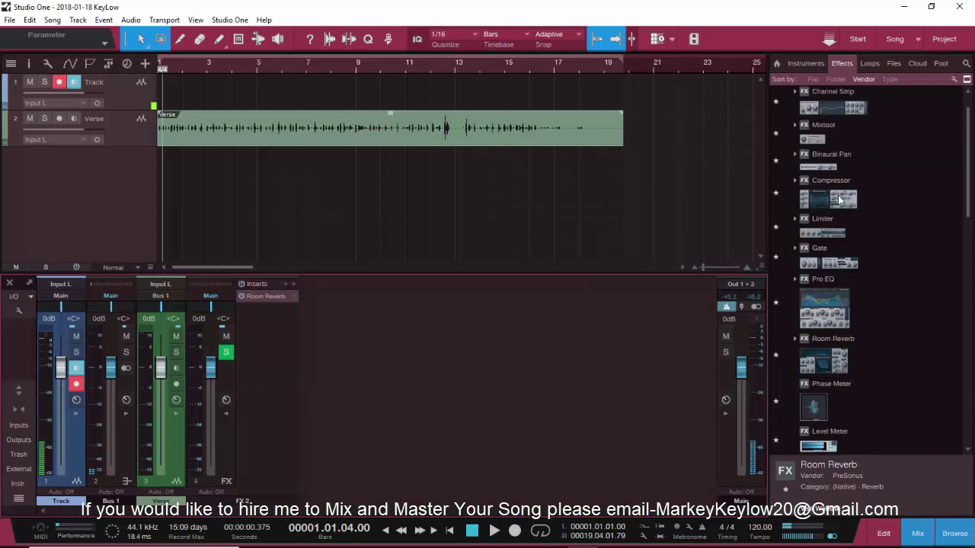
drag(838, 200, 300, 323)
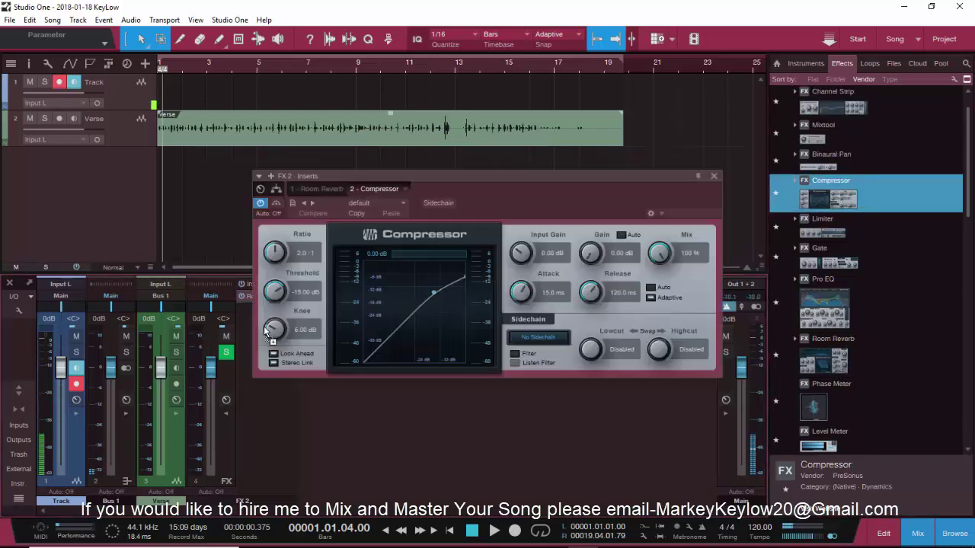
click(437, 202)
click(715, 180)
key(space)
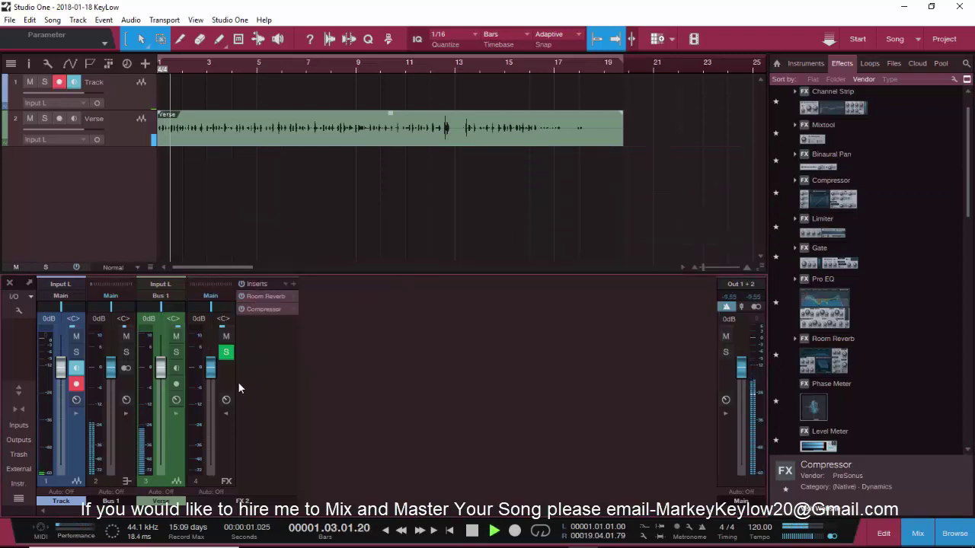
key(space)
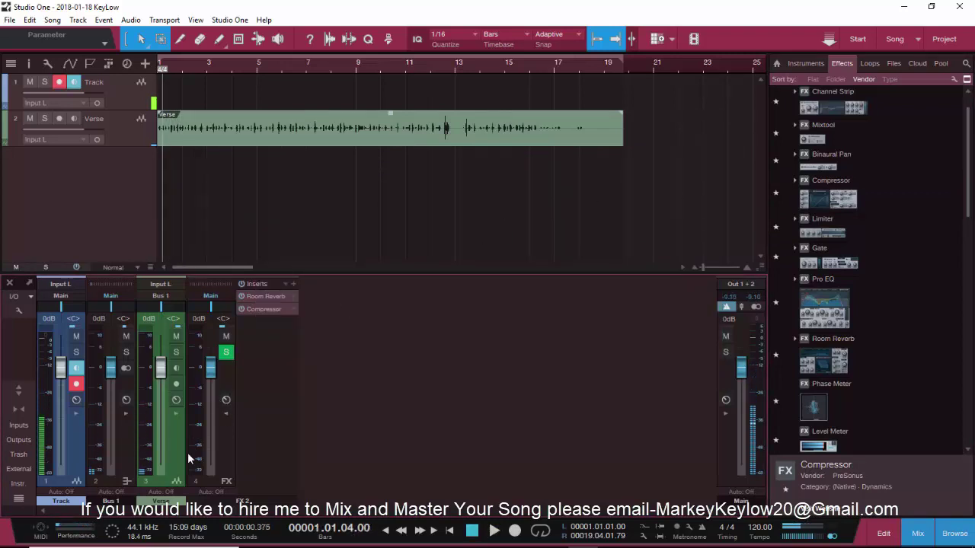
Step: Replace the Verse channel's empty send with a send to a new Room Reverb channel
double_click(175, 412)
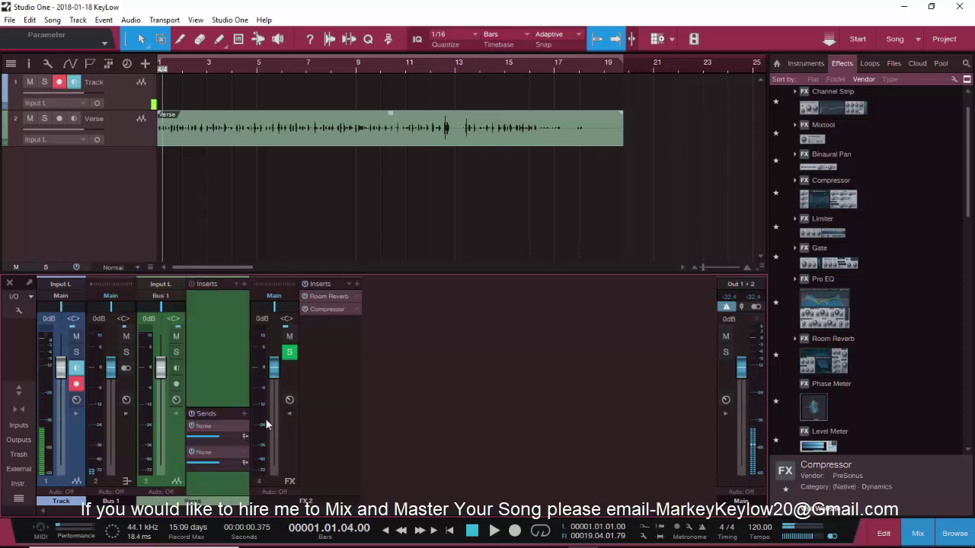
click(211, 455)
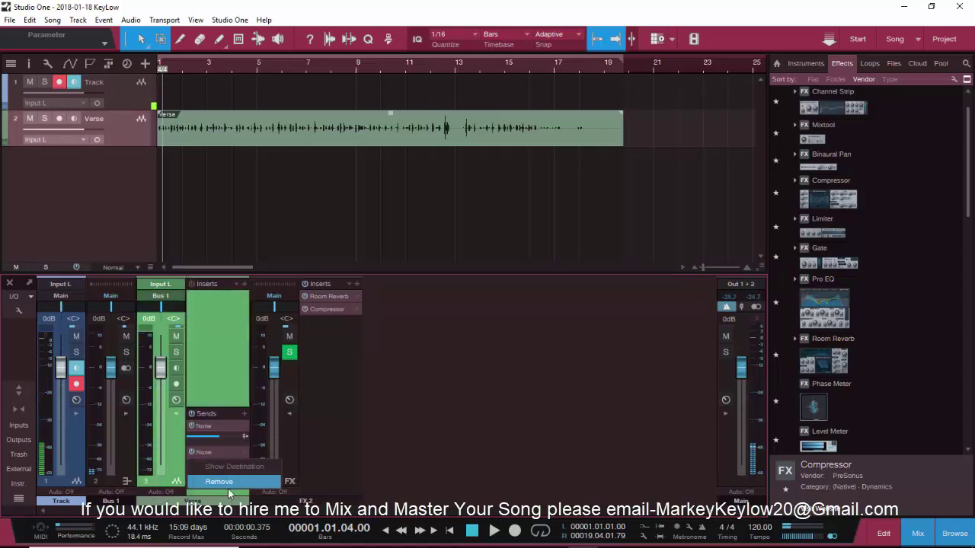
click(202, 425)
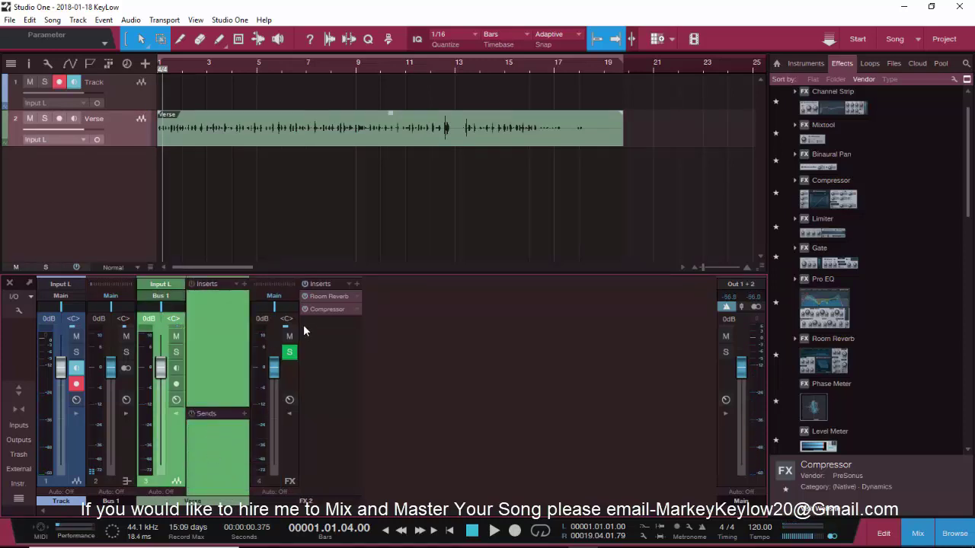
drag(235, 334, 221, 343)
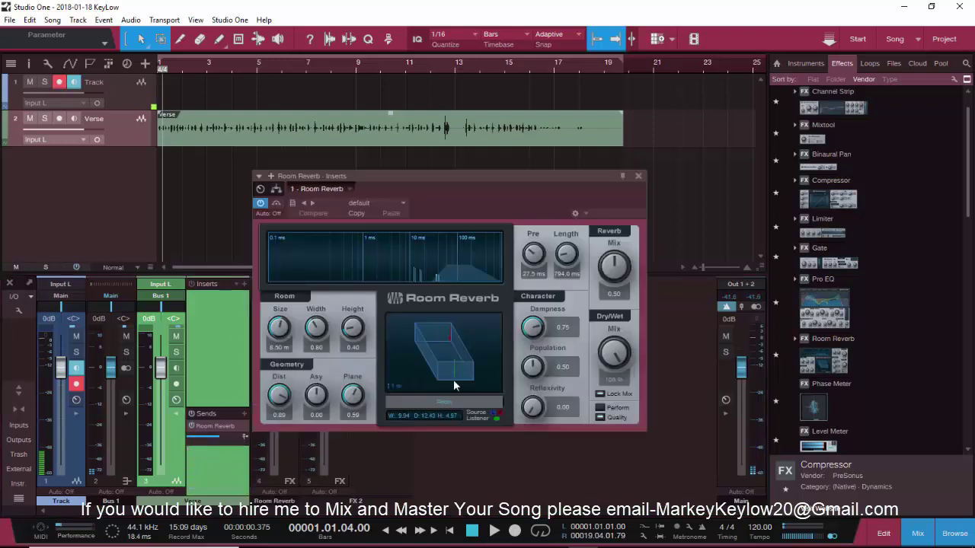
click(638, 176)
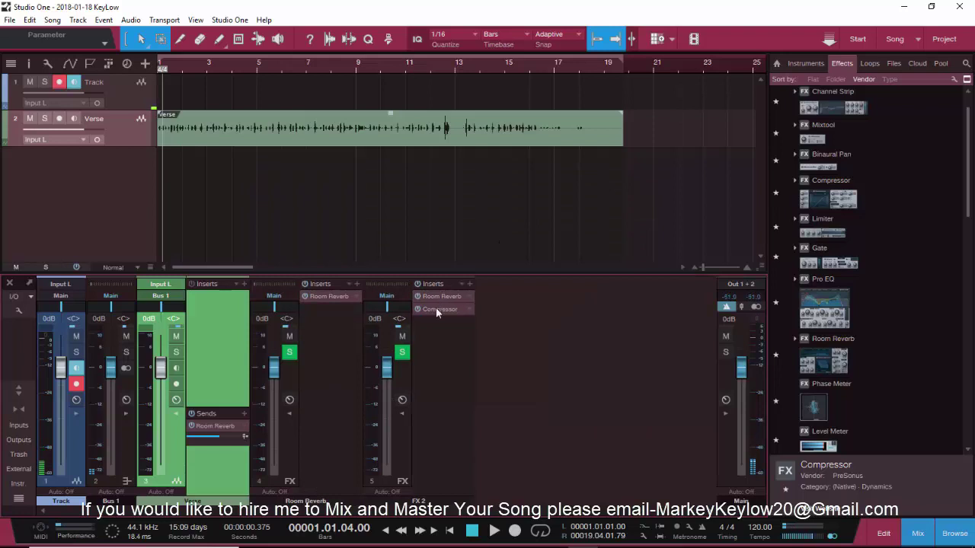
Step: Check the new channel's Compressor settings, then remove the old FX 2 channel
double_click(438, 308)
click(714, 177)
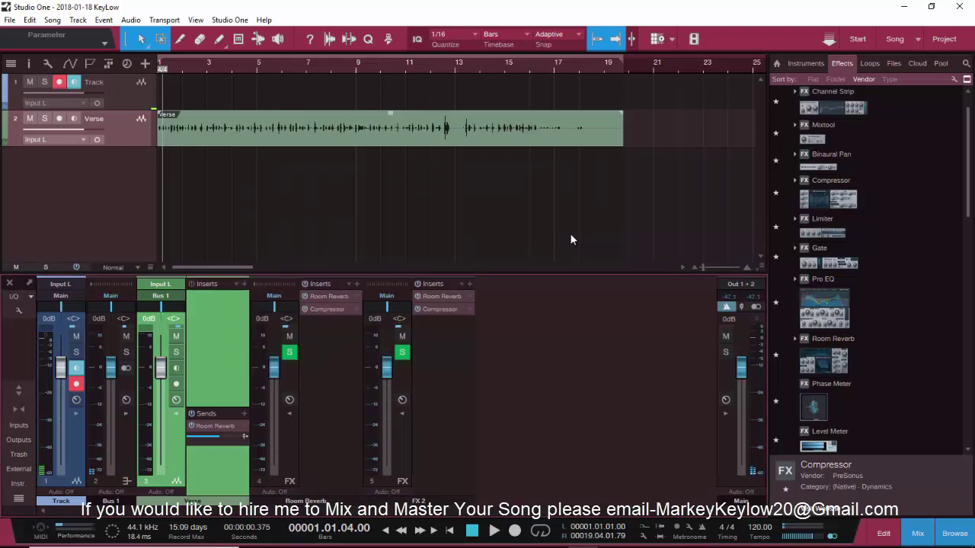
right_click(393, 417)
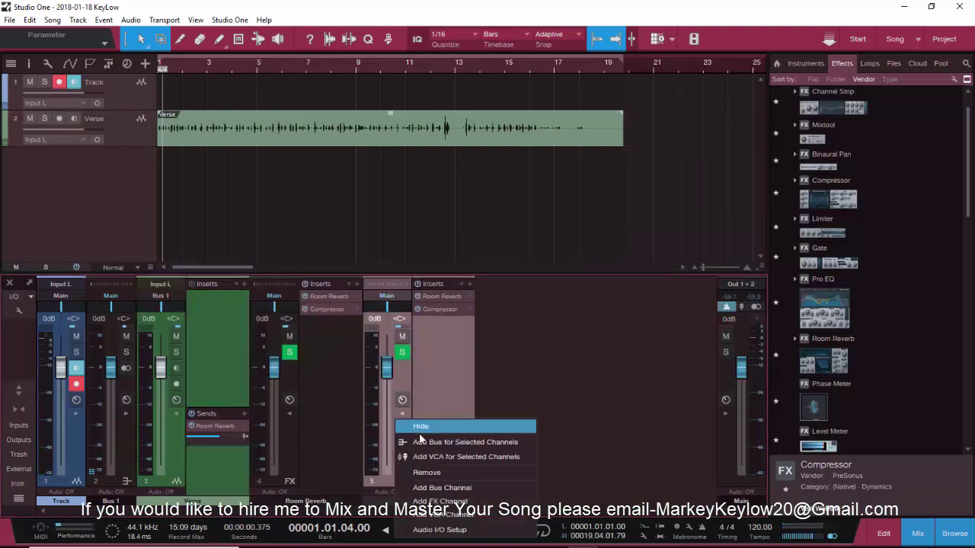
click(434, 472)
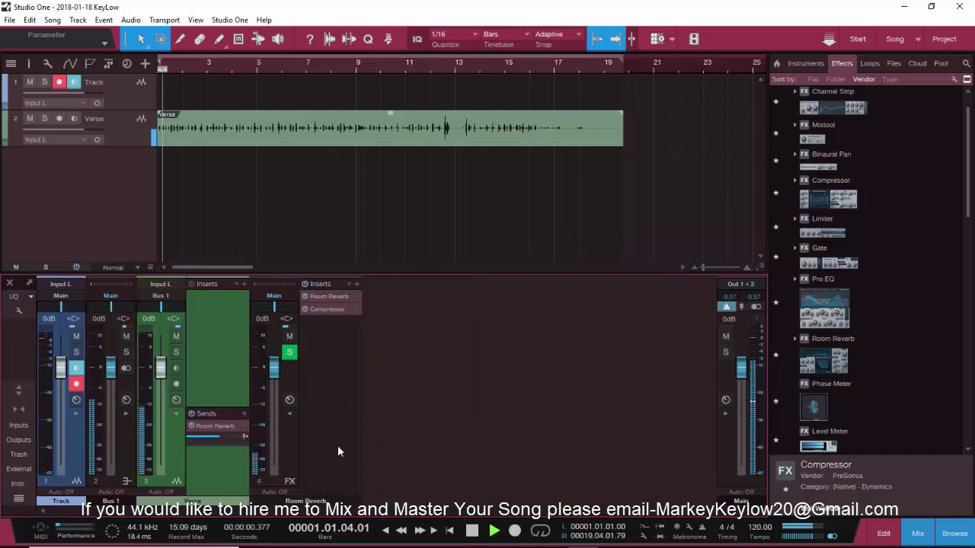
Step: Set the Room Reverb channel's Compressor to a 20:1 ratio and -38.52 dB threshold
double_click(329, 296)
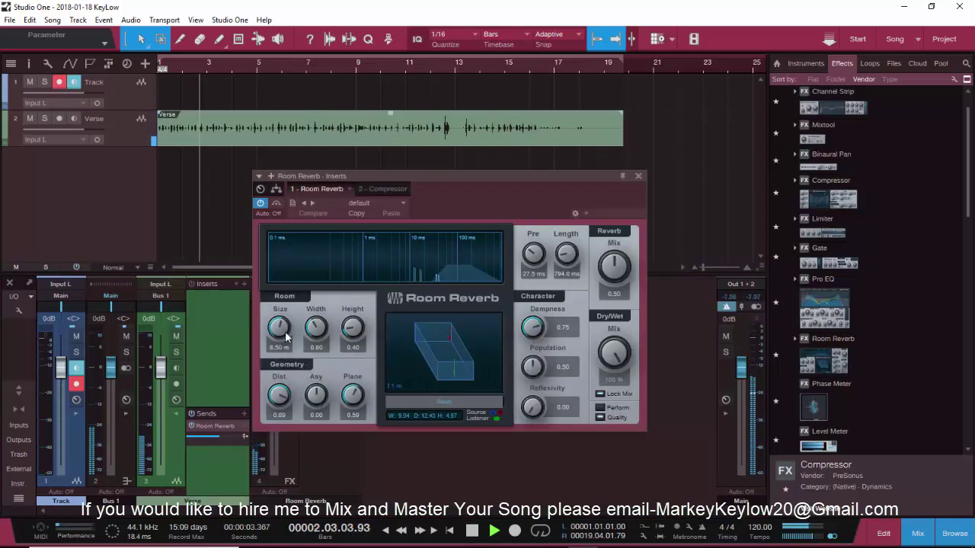
click(638, 181)
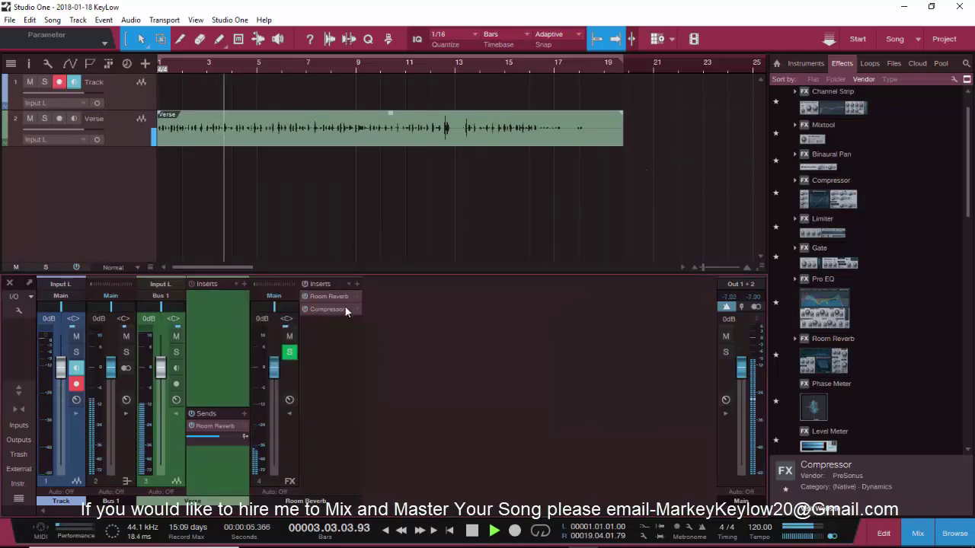
double_click(344, 306)
drag(275, 283, 282, 293)
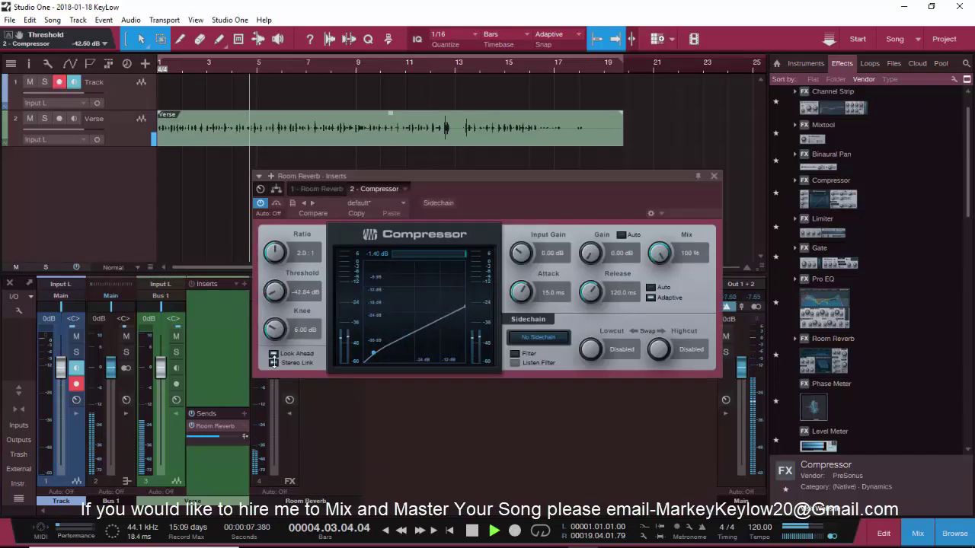
drag(274, 252, 275, 229)
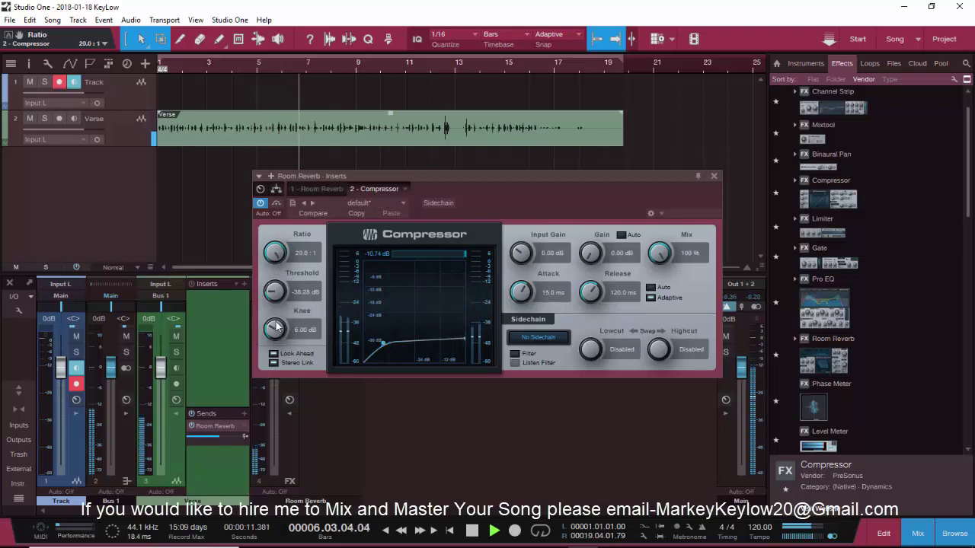
mouse_move(275, 292)
mouse_down()
mouse_move(272, 306)
mouse_move(274, 293)
mouse_up()
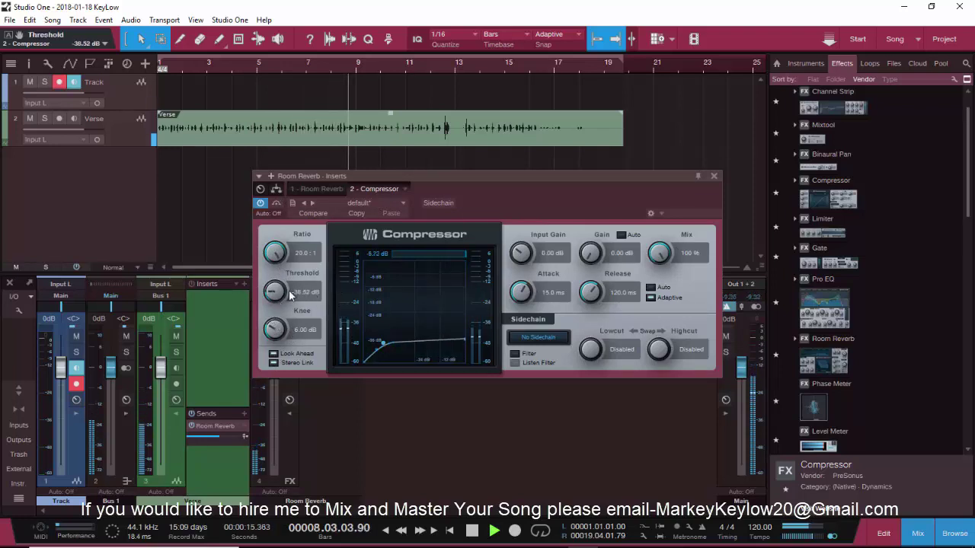
click(714, 177)
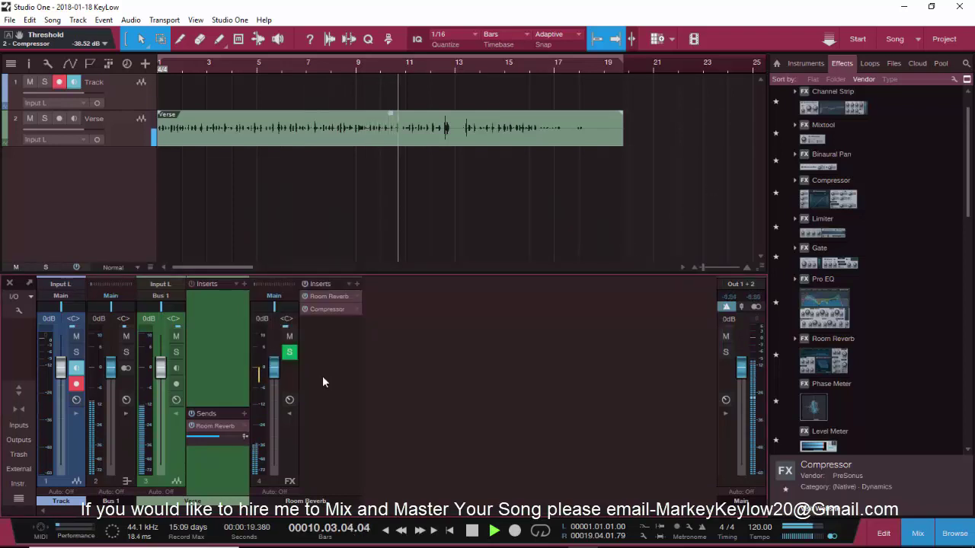
key(space)
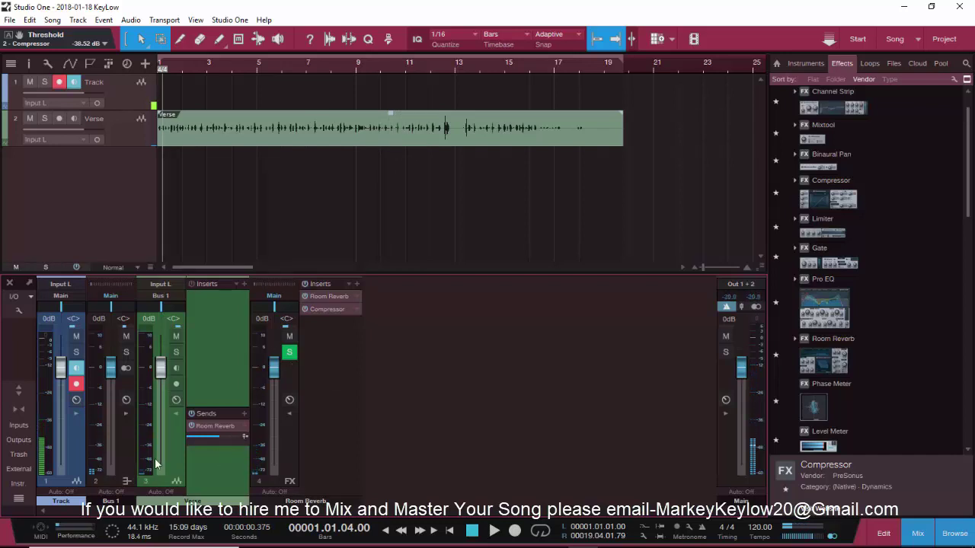
right_click(167, 440)
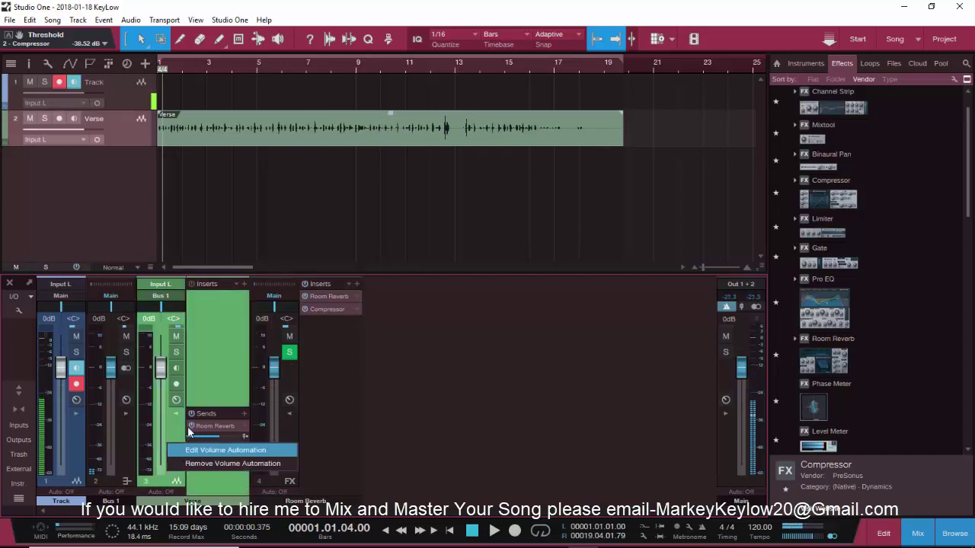
right_click(177, 426)
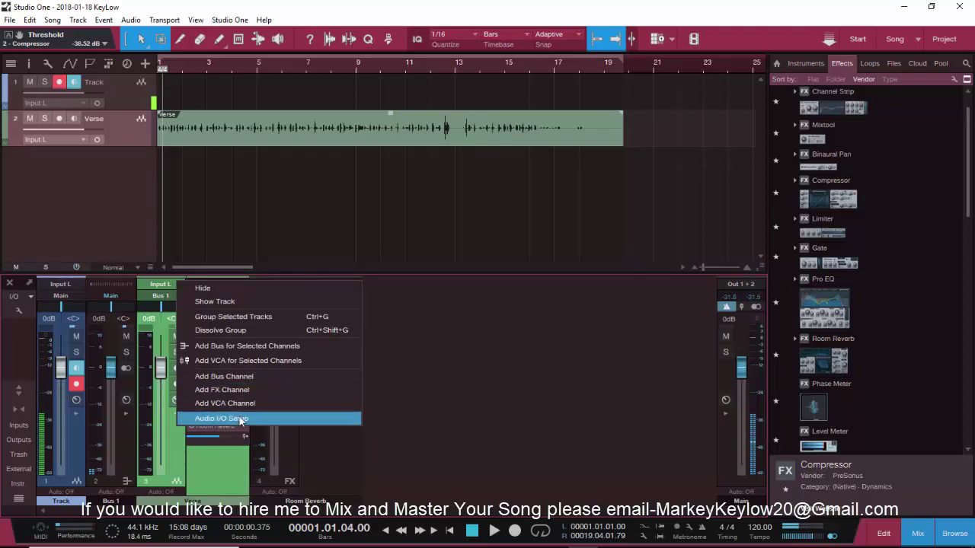
click(223, 390)
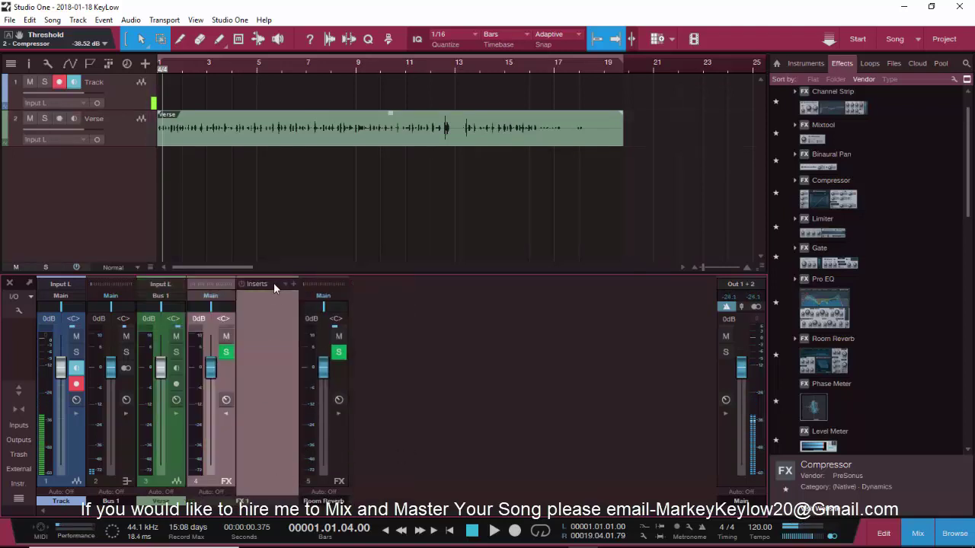
click(292, 283)
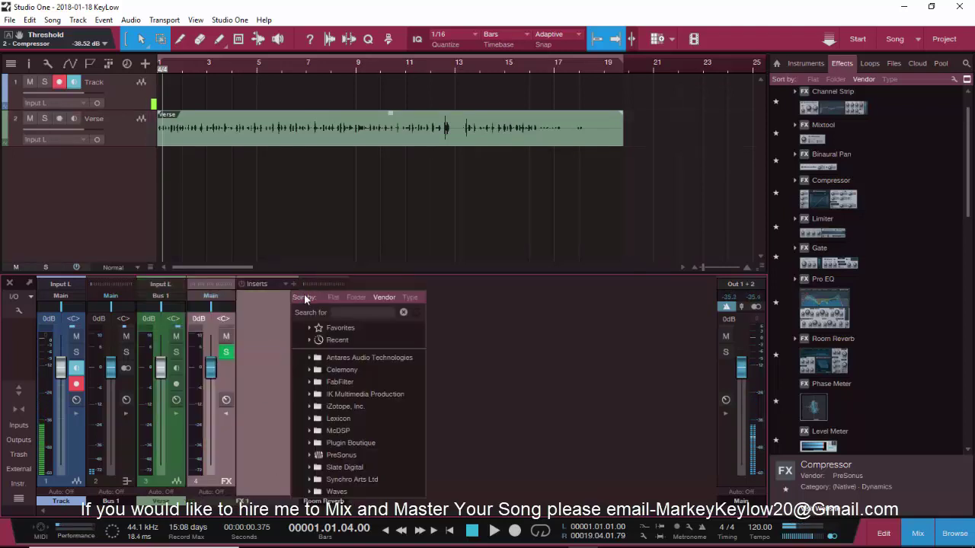
click(259, 340)
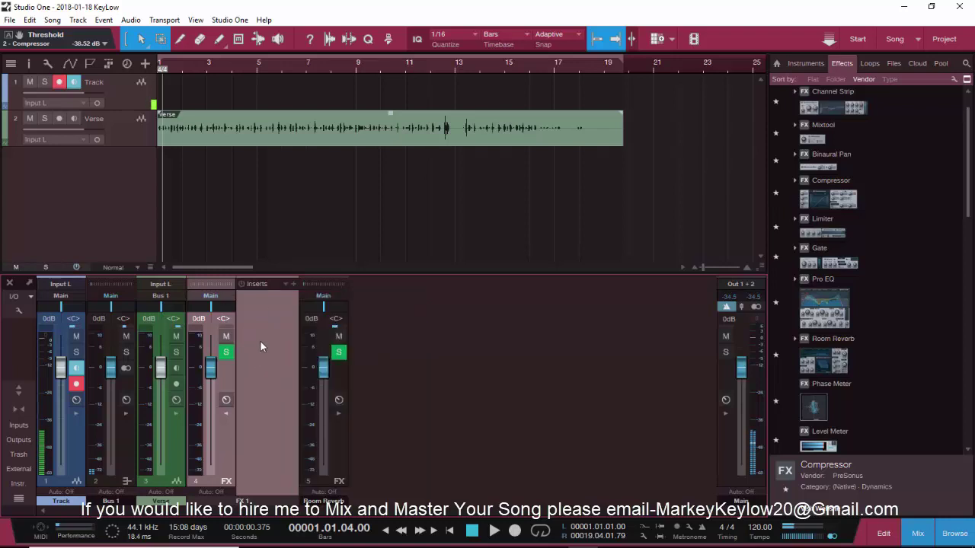
right_click(222, 322)
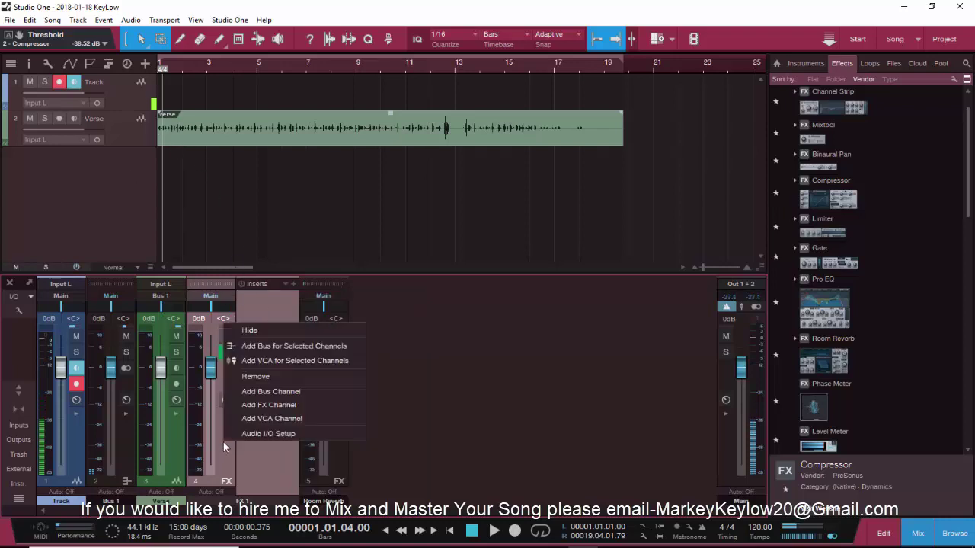
click(210, 300)
click(233, 321)
key(space)
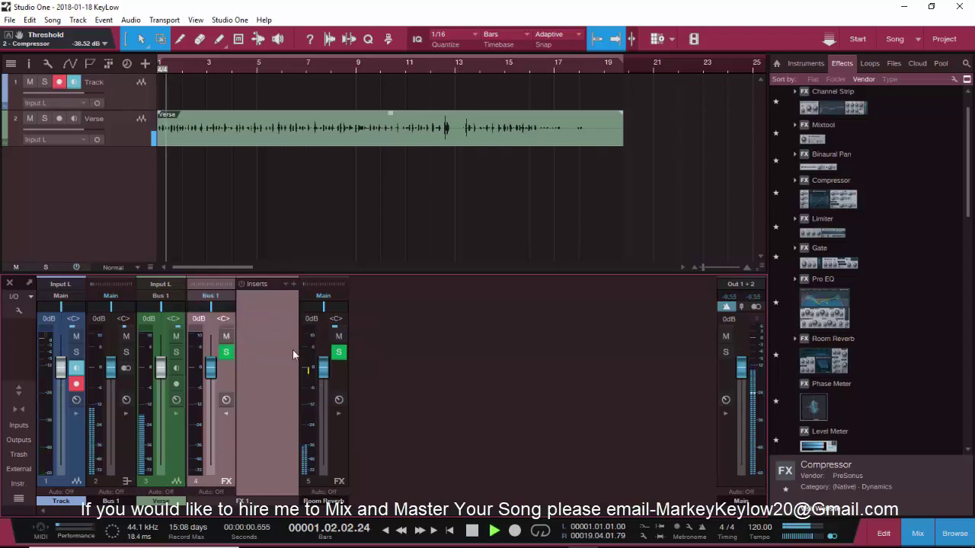
key(space)
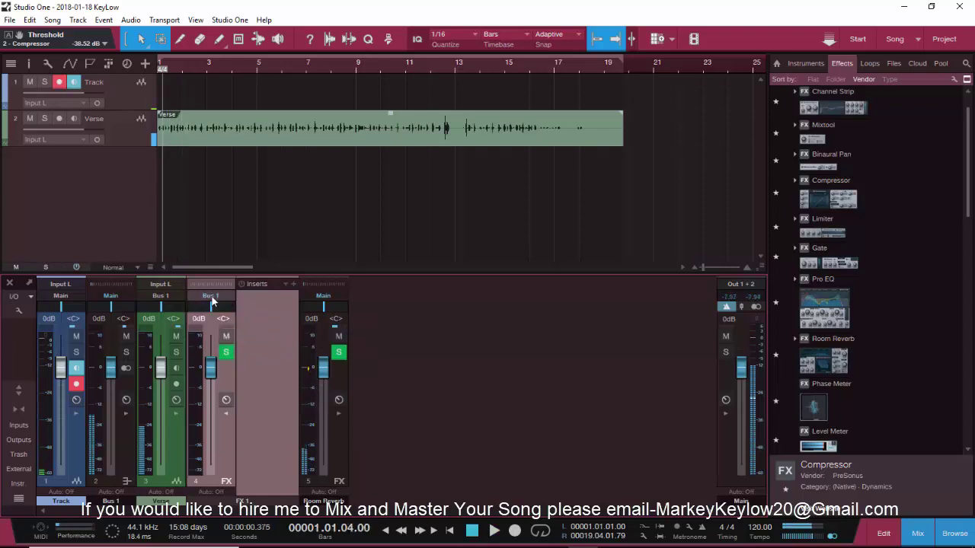
click(213, 301)
click(228, 312)
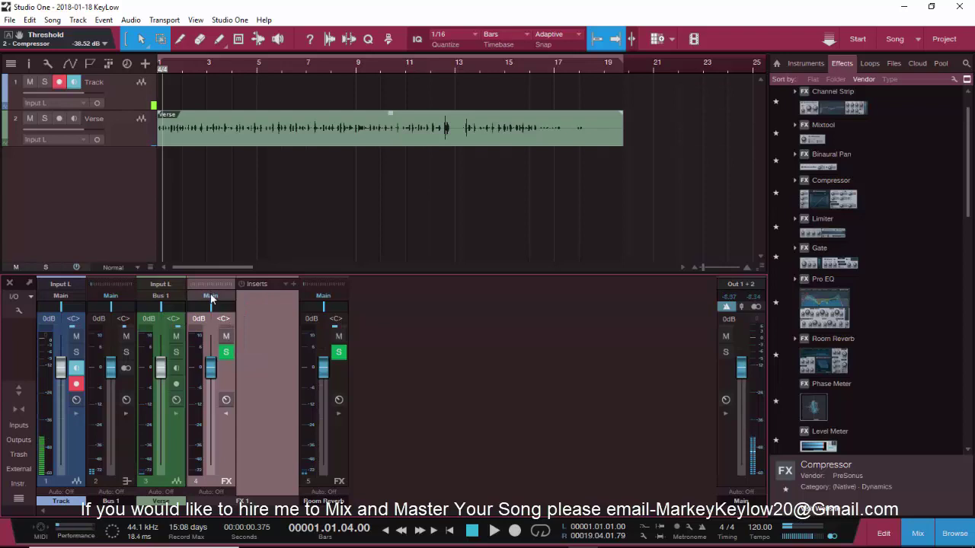
click(212, 297)
click(236, 333)
key(space)
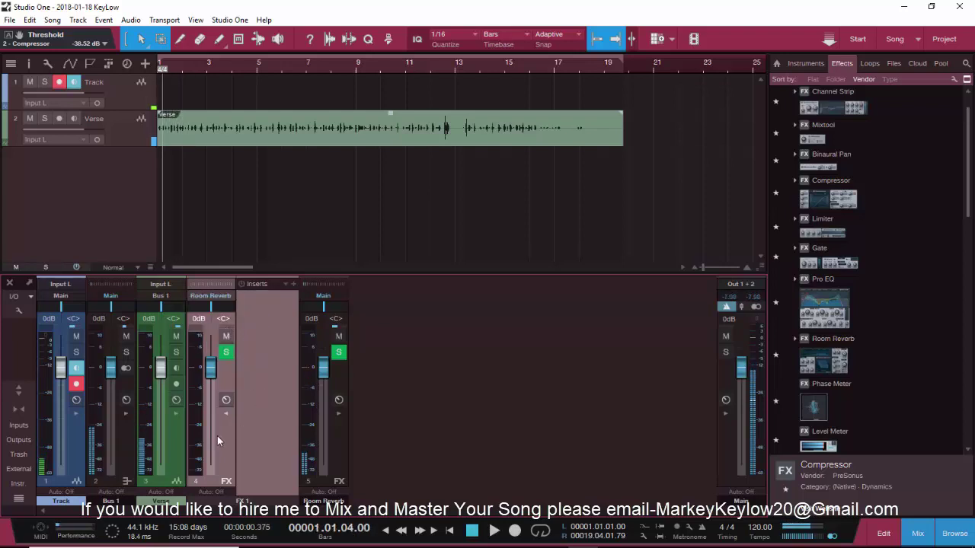
right_click(227, 386)
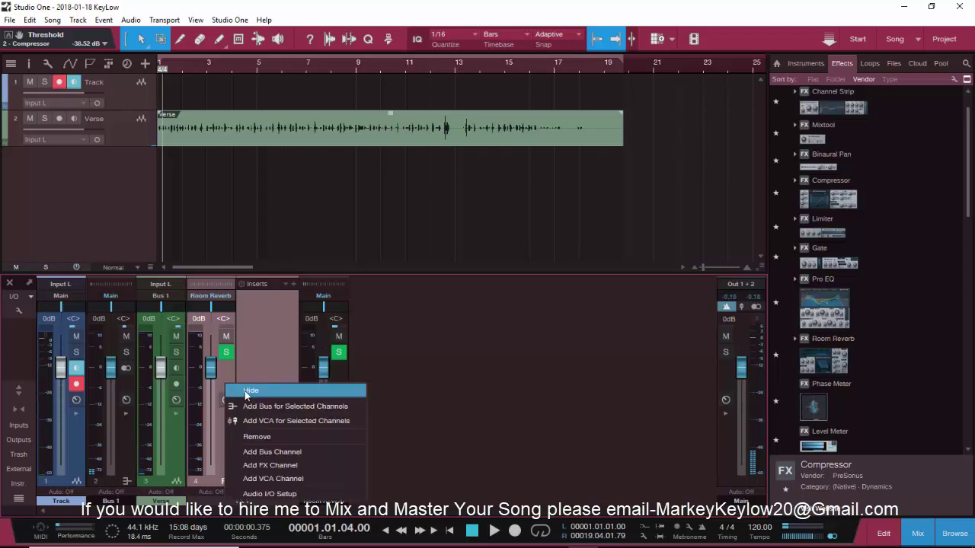
click(257, 436)
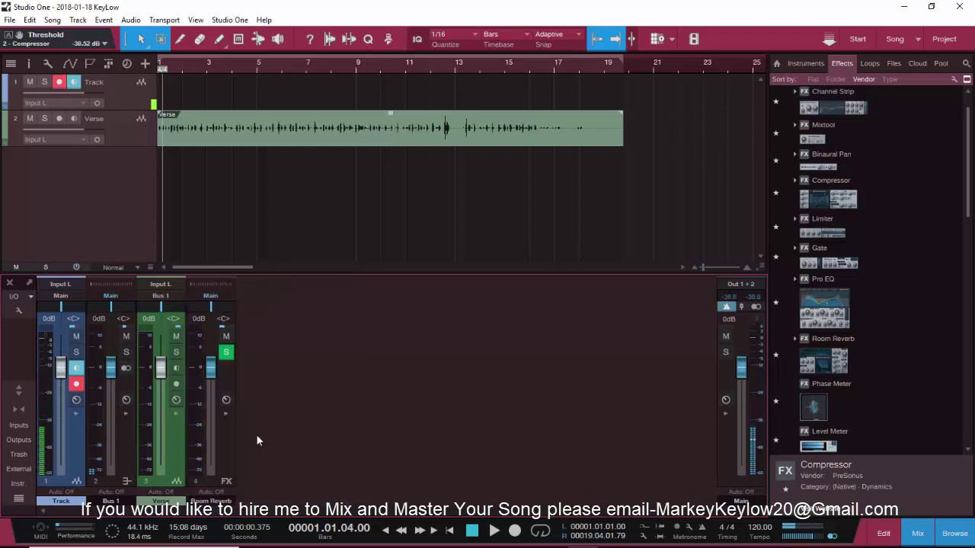
Step: Expand the Verse channel strip to reveal its existing send to Room Reverb
double_click(174, 421)
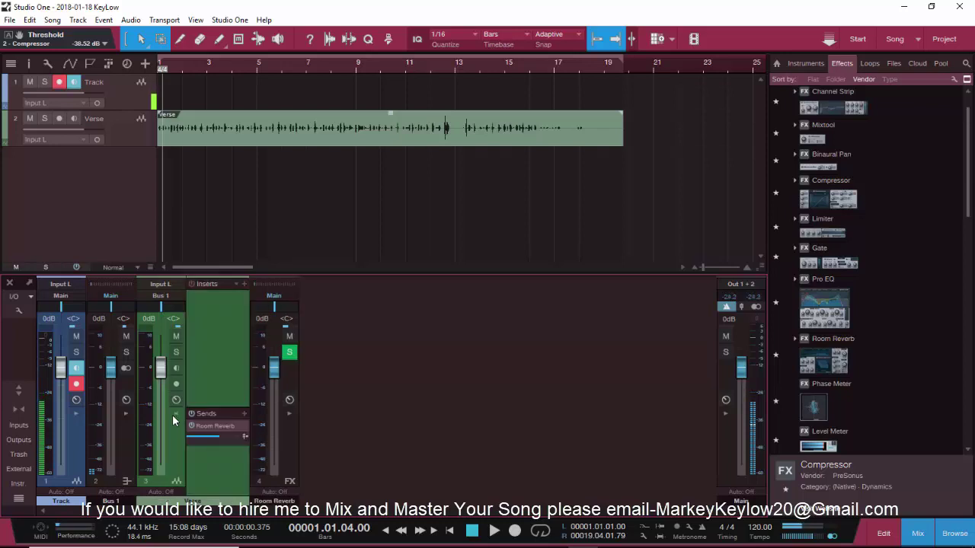